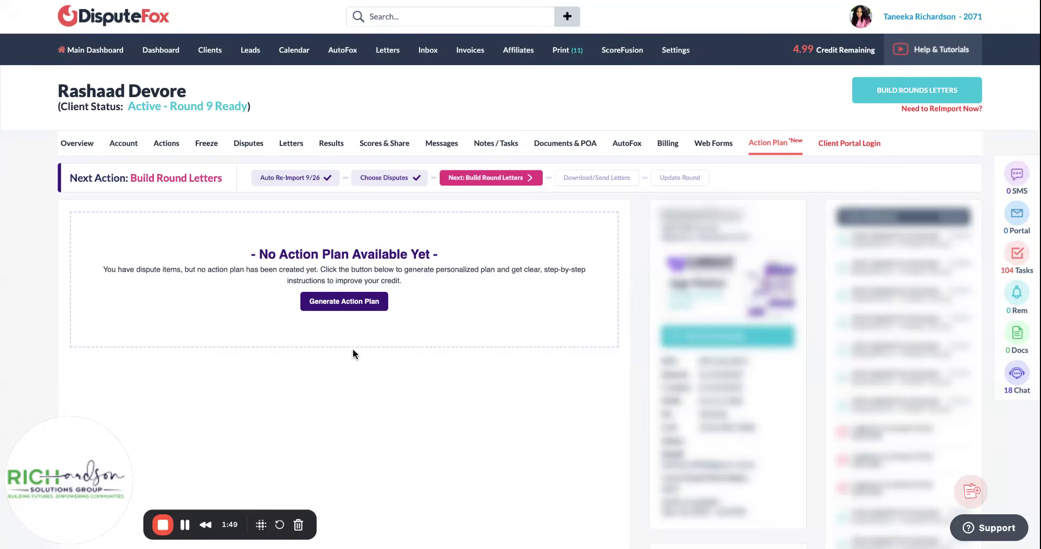
# Step: Generate the client's action plan from the latest credit report
pyautogui.click(347, 305)
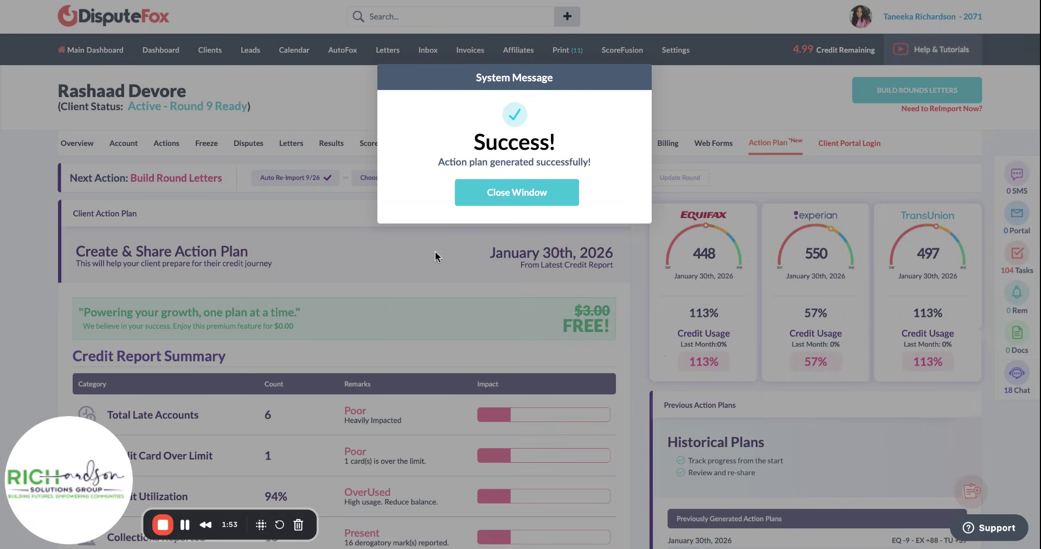
pyautogui.click(523, 194)
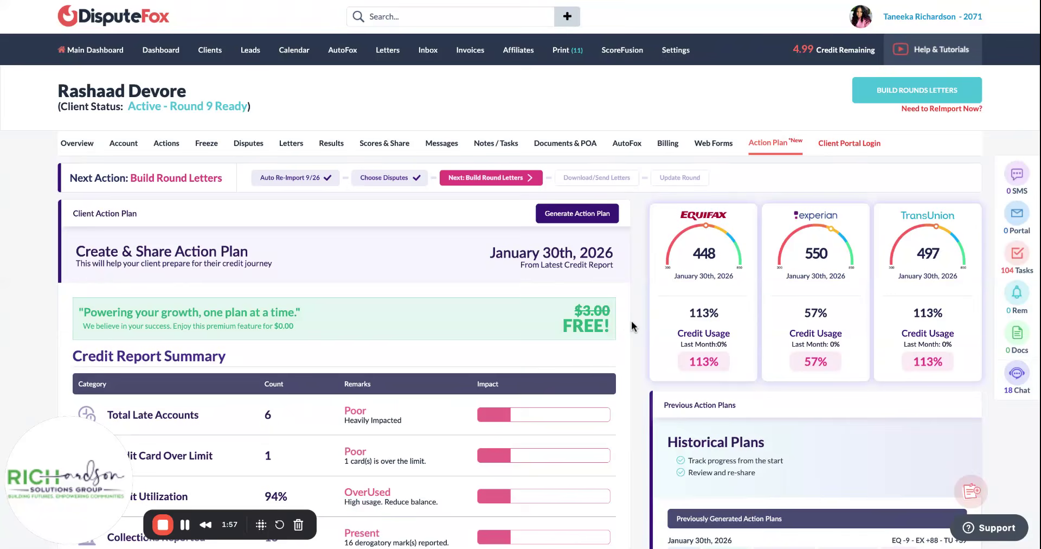
# Step: Set the recommended percentage for the over-limit FST PREMIER credit card to 20%
pyautogui.scroll(-1, 632, 325)
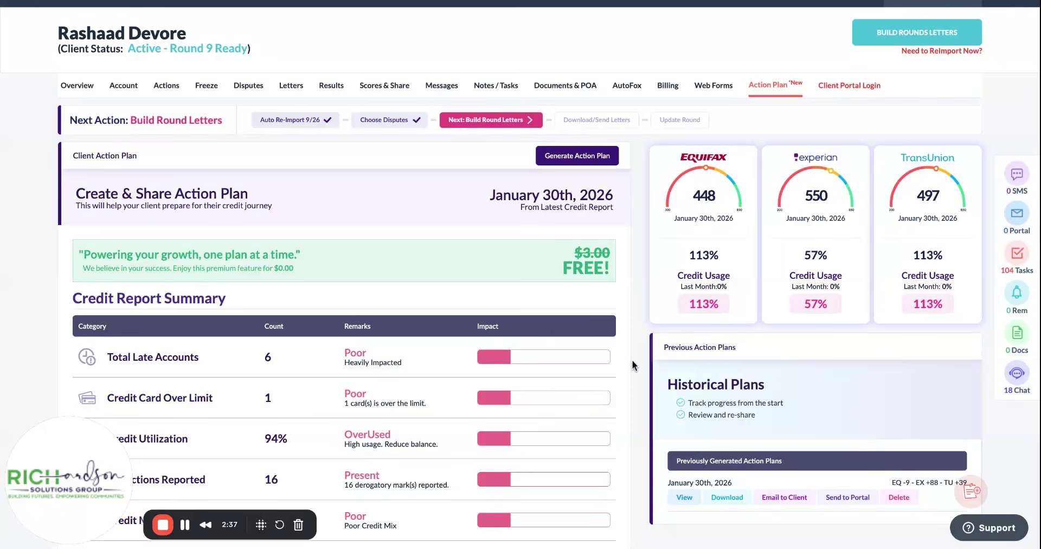
pyautogui.scroll(-5, 633, 366)
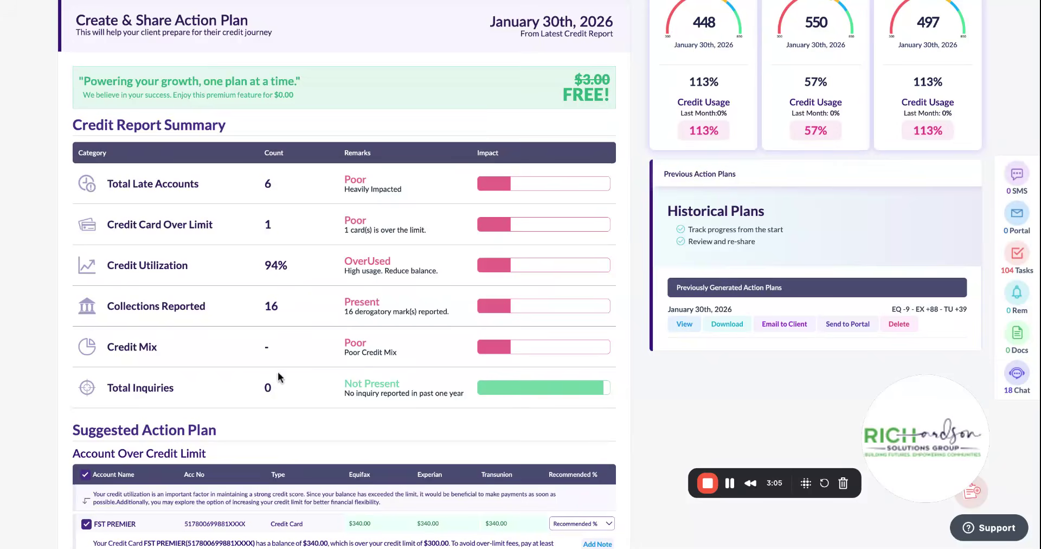
pyautogui.scroll(-3, 626, 421)
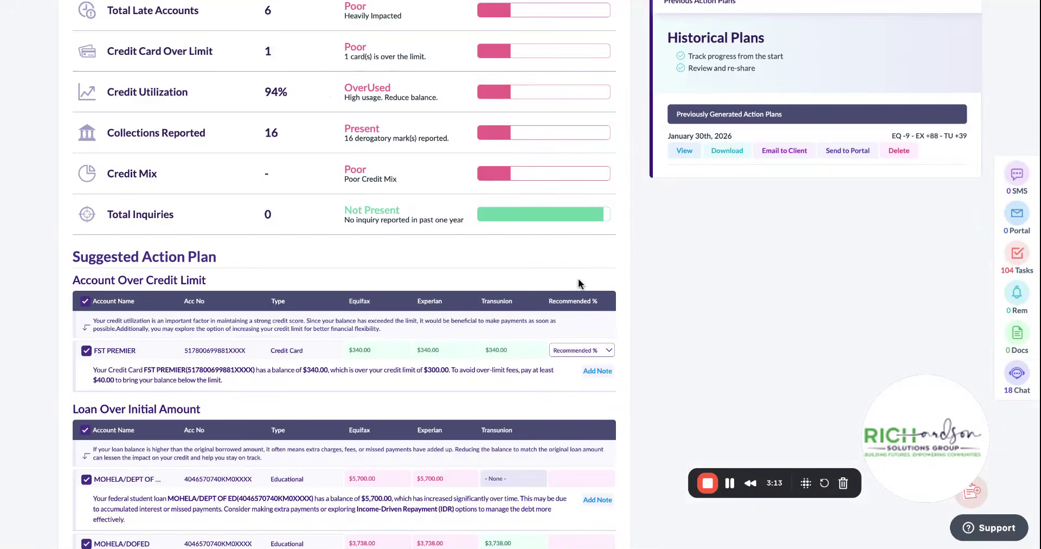
pyautogui.scroll(-3, 659, 308)
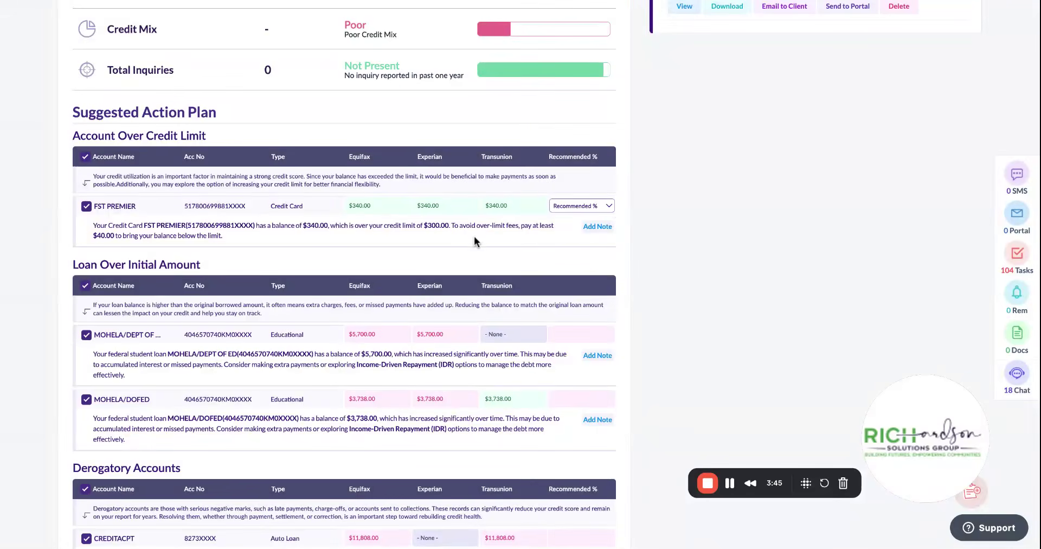
pyautogui.click(568, 204)
pyautogui.click(577, 244)
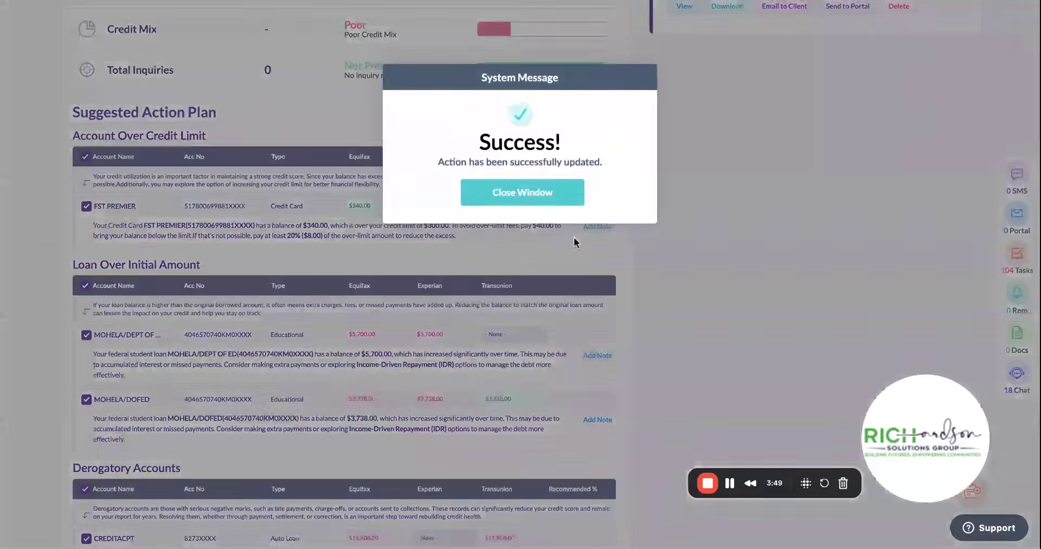
pyautogui.click(533, 195)
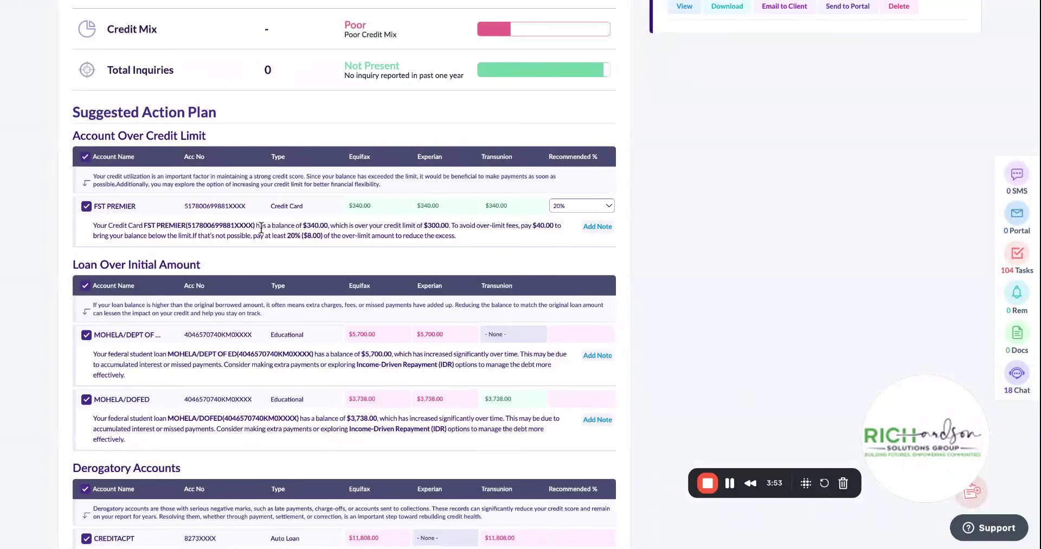
# Step: Add the note "Hey, please try to pay somme of this down by next month." to the FST PREMIER credit card suggestion
pyautogui.moveTo(268, 227); pyautogui.dragTo(379, 236)
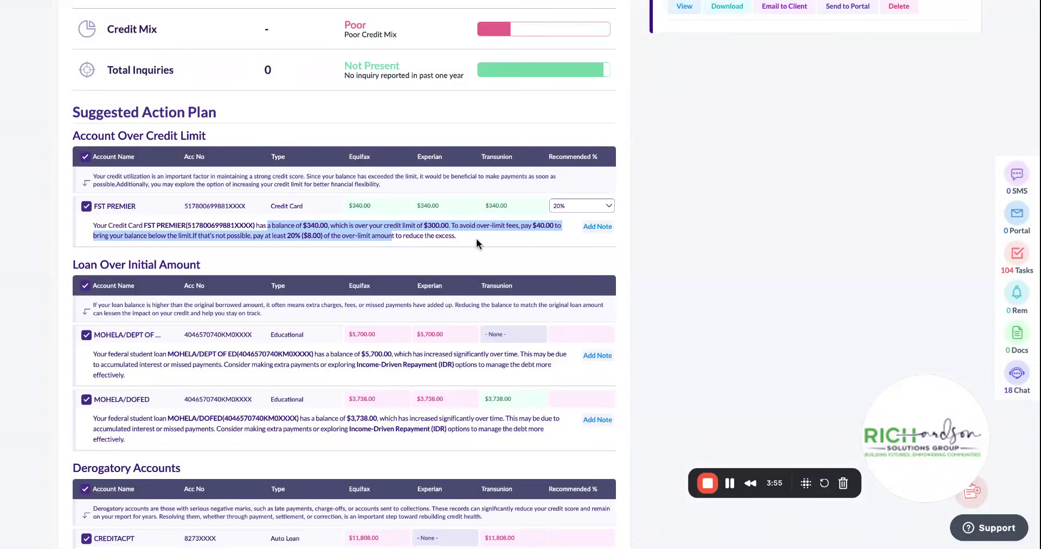
pyautogui.click(613, 252)
pyautogui.click(596, 227)
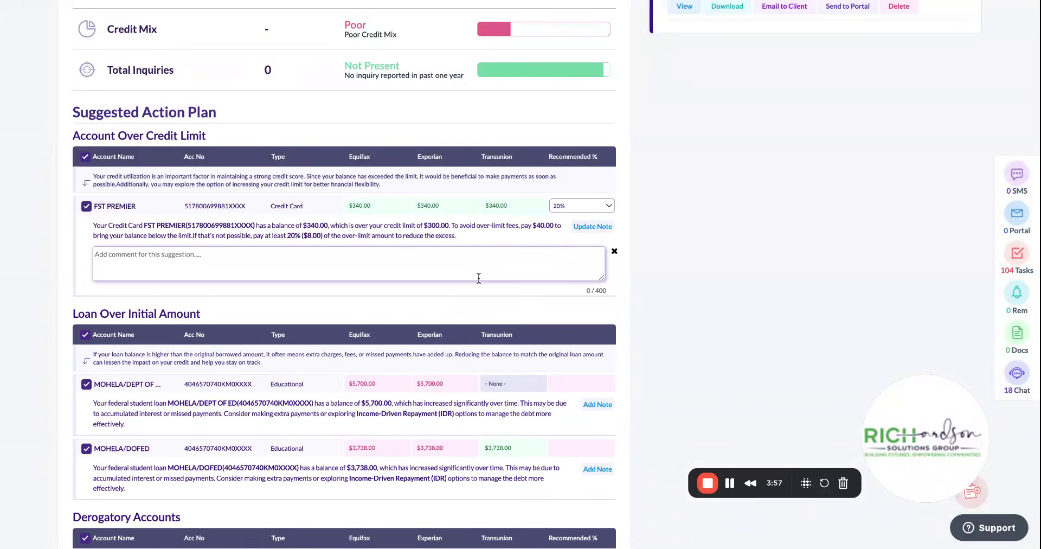
pyautogui.write('Hey, please try to pay somme of this down by ne')
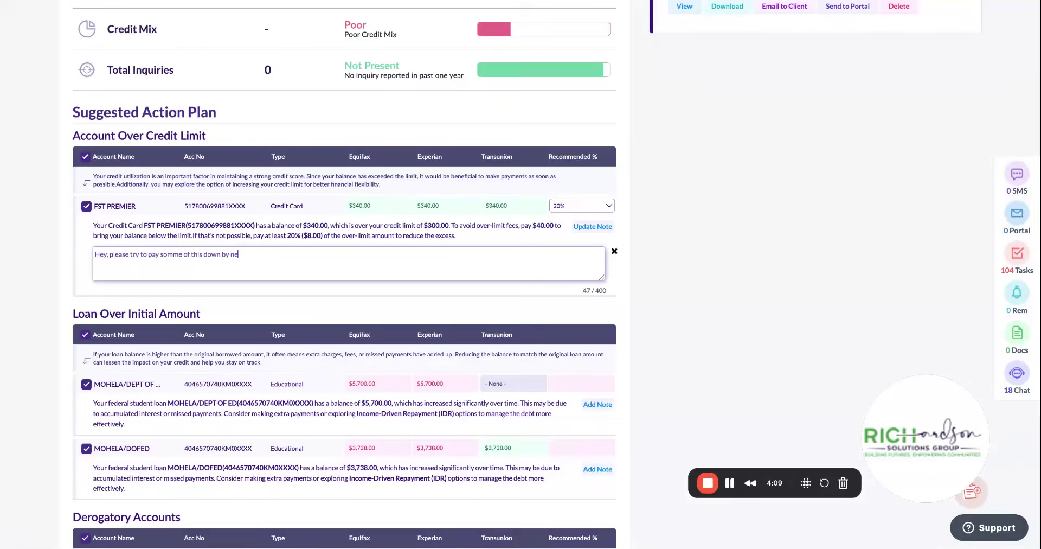
pyautogui.write('xt month.')
pyautogui.click(595, 227)
pyautogui.click(558, 202)
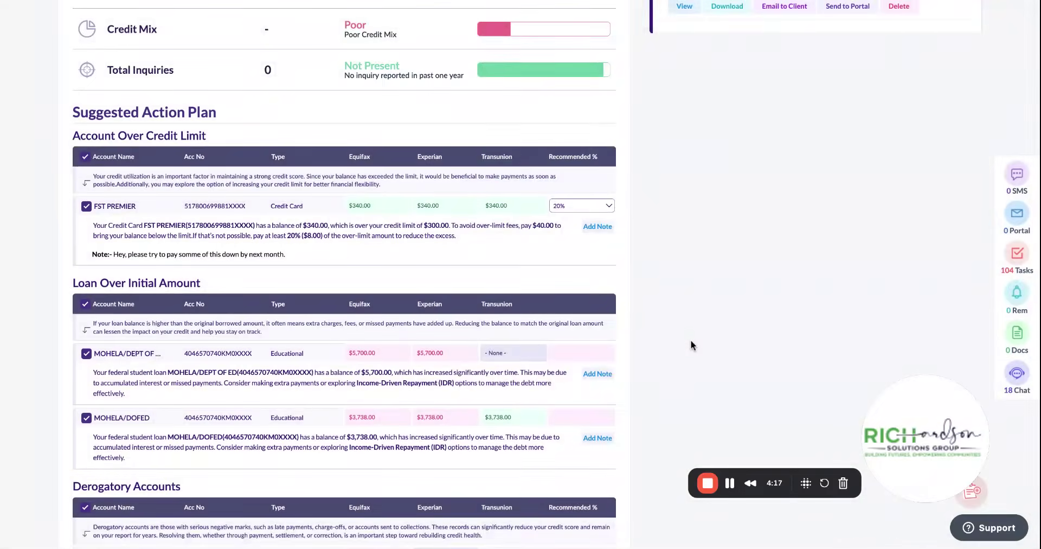
# Step: Deselect both MOHELA loans under Loan Over Initial Amount and select them again
pyautogui.scroll(-3, 691, 339)
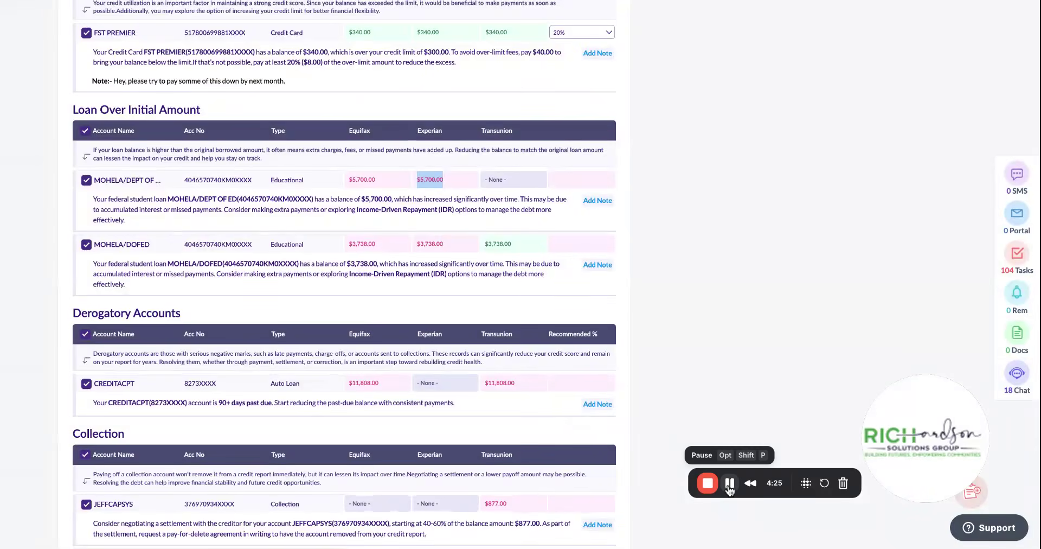
pyautogui.click(345, 228)
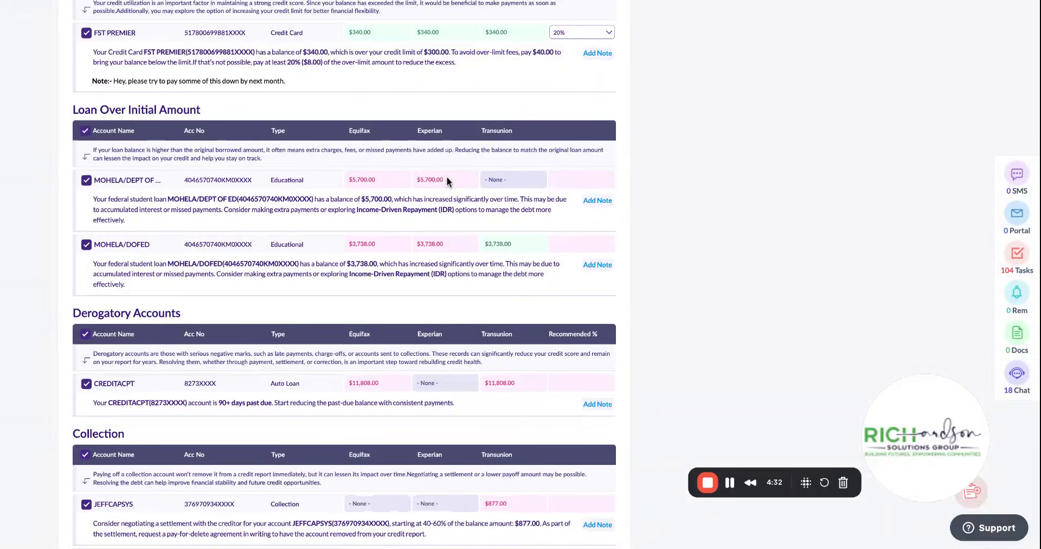
pyautogui.moveTo(377, 179); pyautogui.dragTo(349, 181)
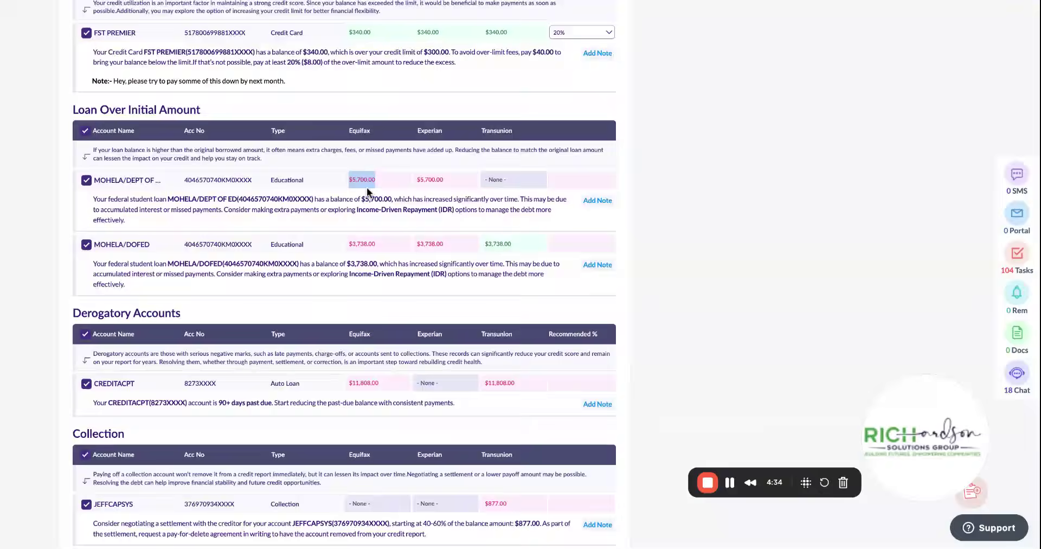
pyautogui.click(88, 180)
pyautogui.click(87, 245)
pyautogui.click(87, 245)
pyautogui.click(87, 180)
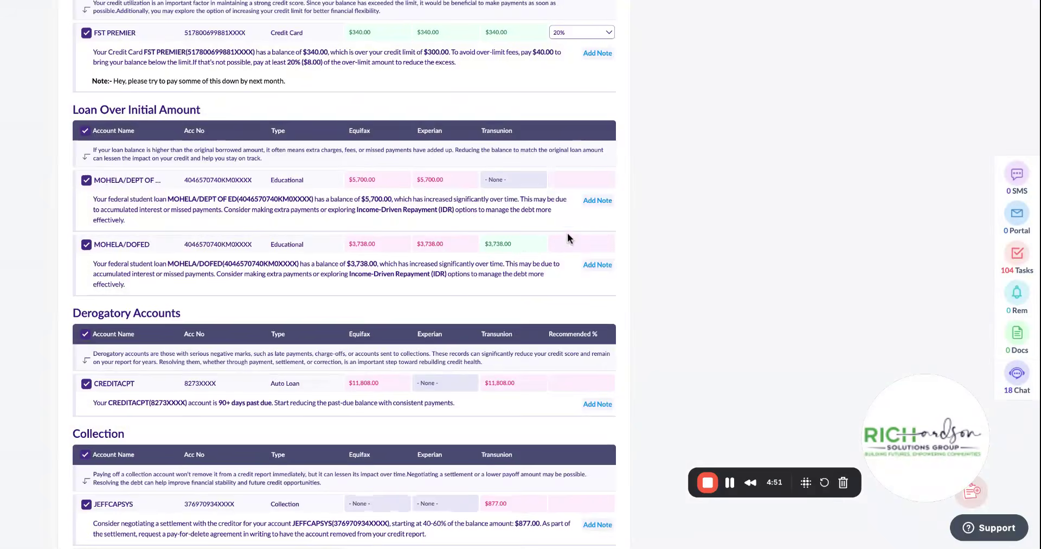
# Step: Add the note "Hey, this is for informational purposes but does not need to be paid unless you want to maximize your points." to MOHELA/DEPT OF ED
pyautogui.click(594, 202)
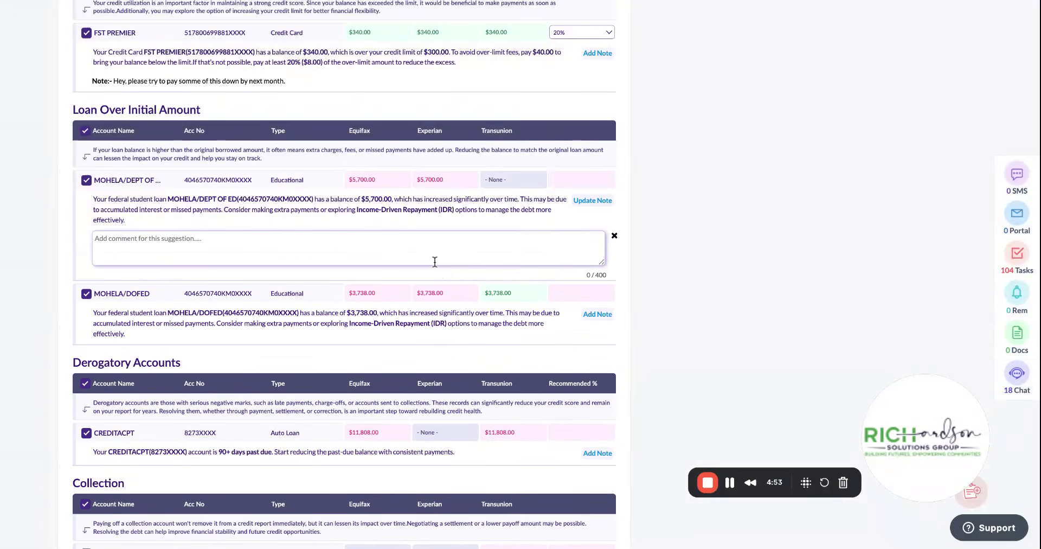
pyautogui.write('Hey, this is for informational purposes but does n')
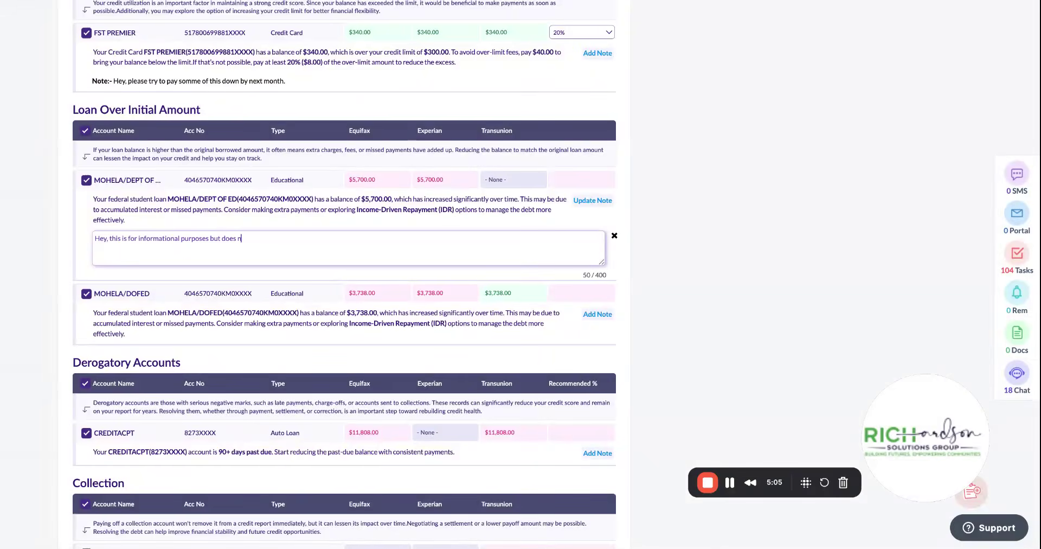
pyautogui.write('ot need to be paid unless you want to maxmi')
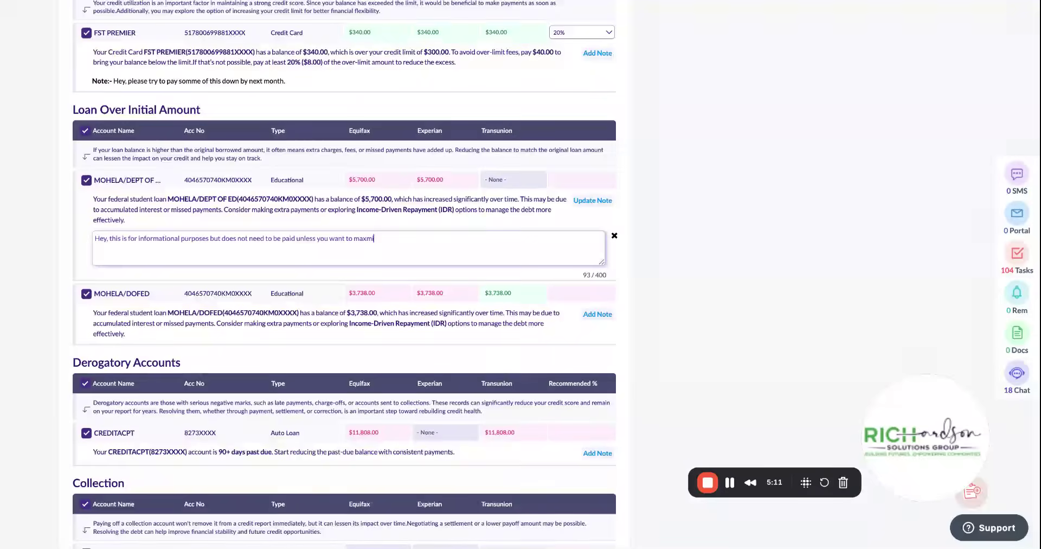
pyautogui.write('mize your points.')
pyautogui.doubleClick(382, 238)
pyautogui.write('maximize')
pyautogui.click(593, 200)
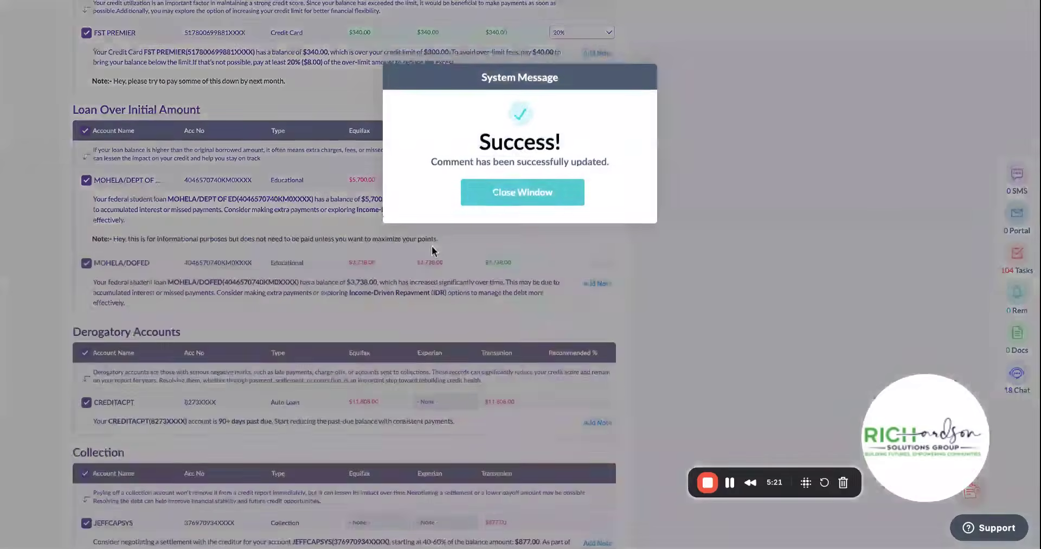
pyautogui.click(488, 193)
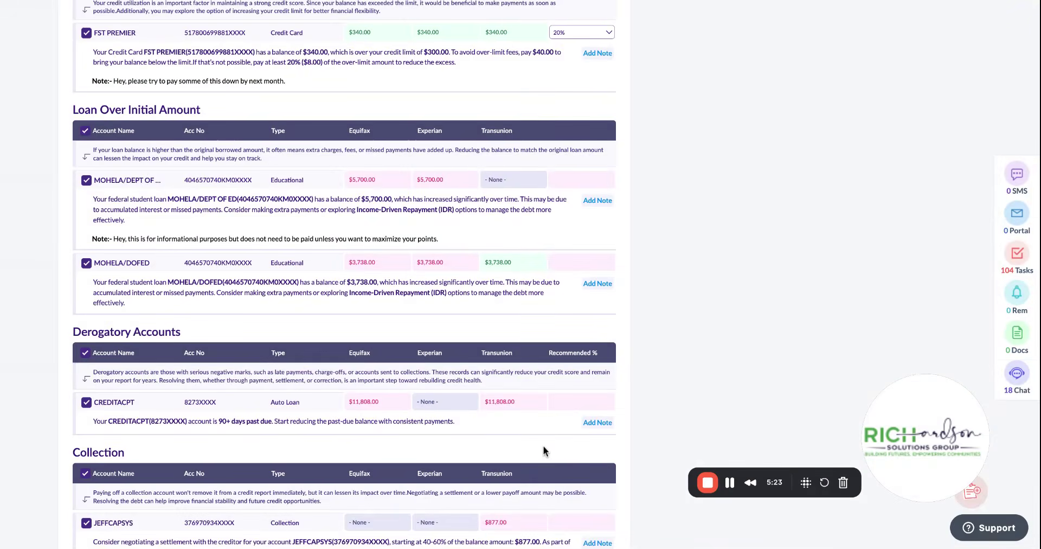
# Step: Review the plan's derogatory accounts, collections, public records, disputable accounts and negative inquiries
pyautogui.scroll(-3, 730, 353)
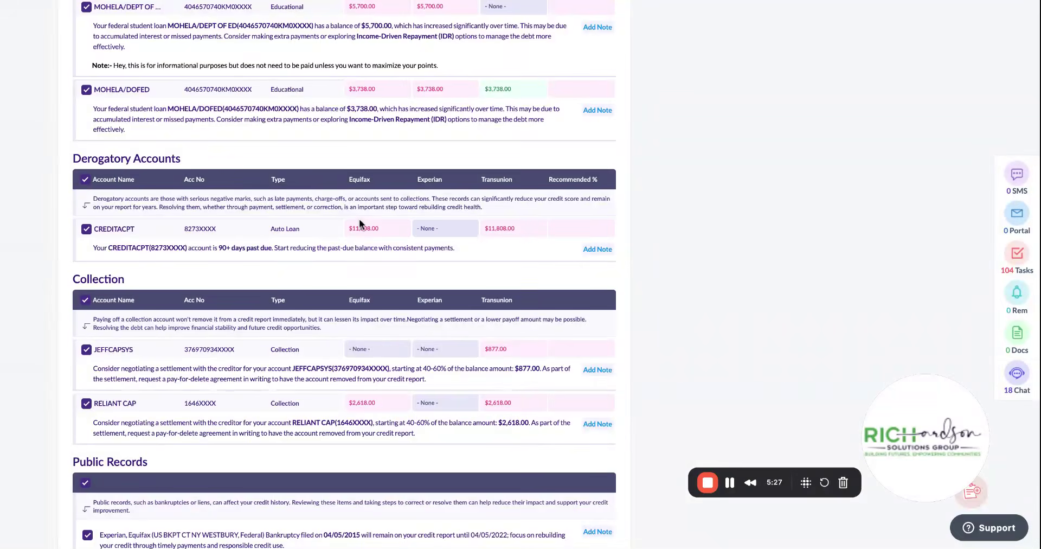
pyautogui.moveTo(380, 227); pyautogui.dragTo(350, 228)
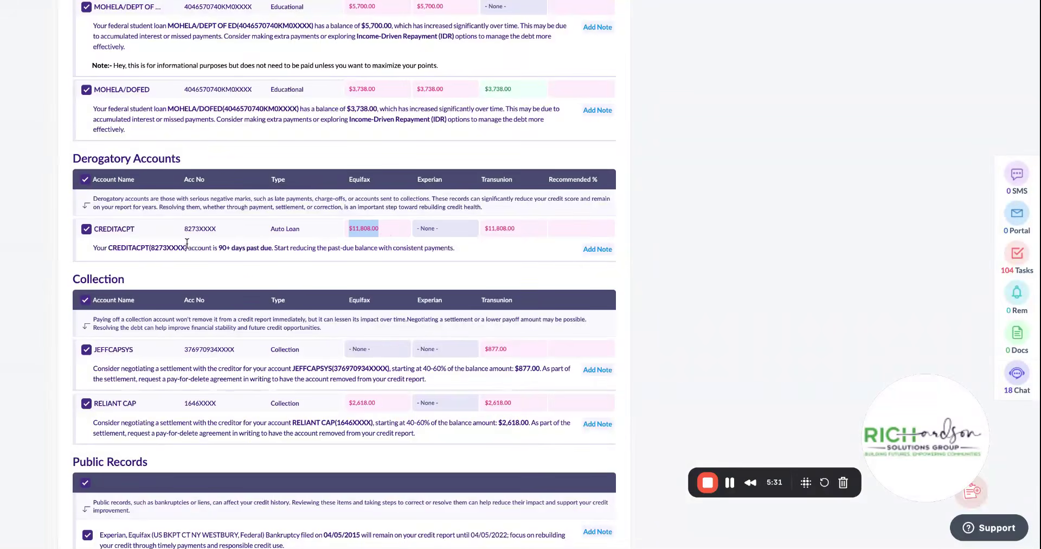
pyautogui.click(707, 311)
pyautogui.scroll(-1, 707, 310)
pyautogui.scroll(-1, 707, 310)
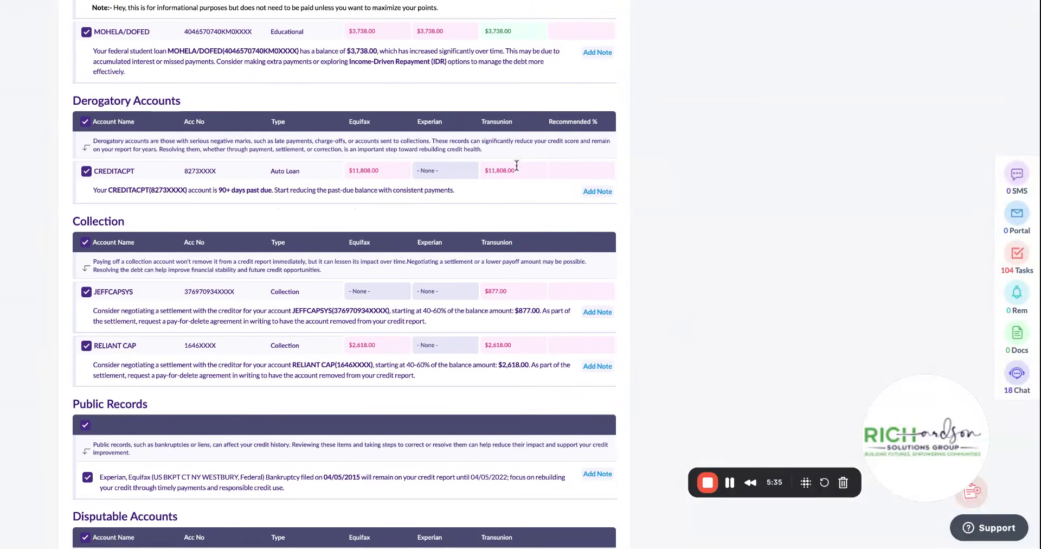
pyautogui.scroll(-10, 681, 278)
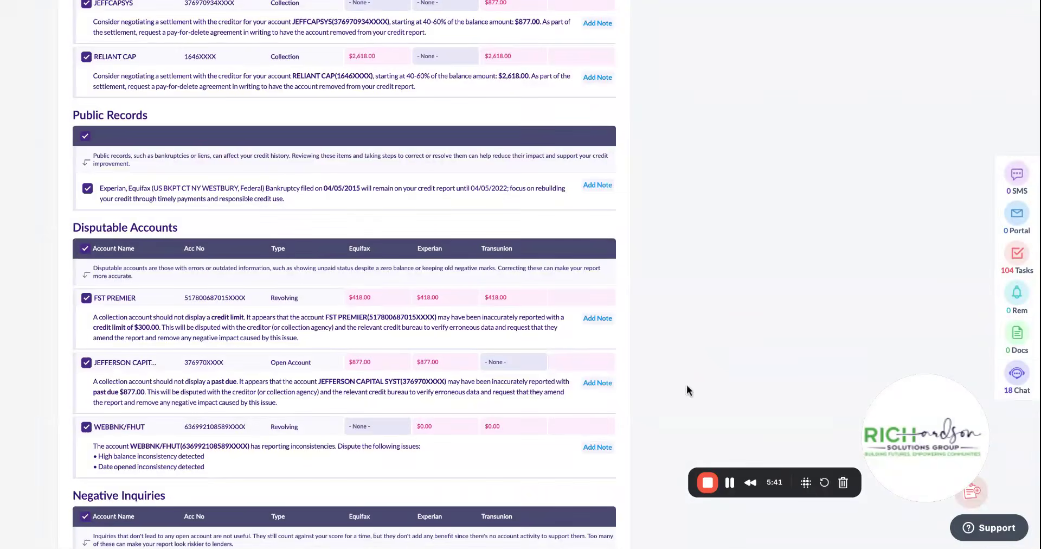
pyautogui.moveTo(283, 188); pyautogui.dragTo(506, 203)
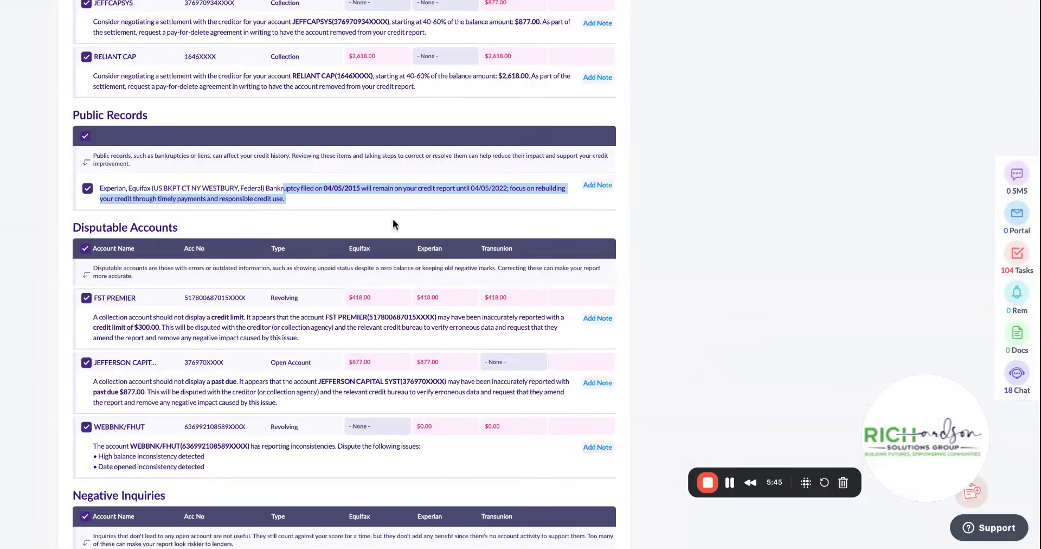
pyautogui.click(384, 200)
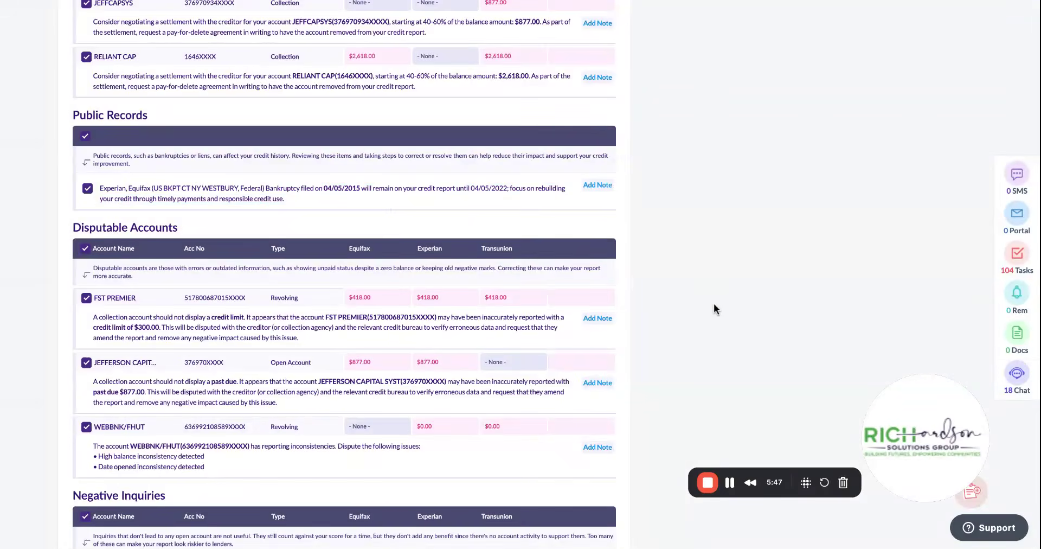
pyautogui.scroll(-3, 714, 303)
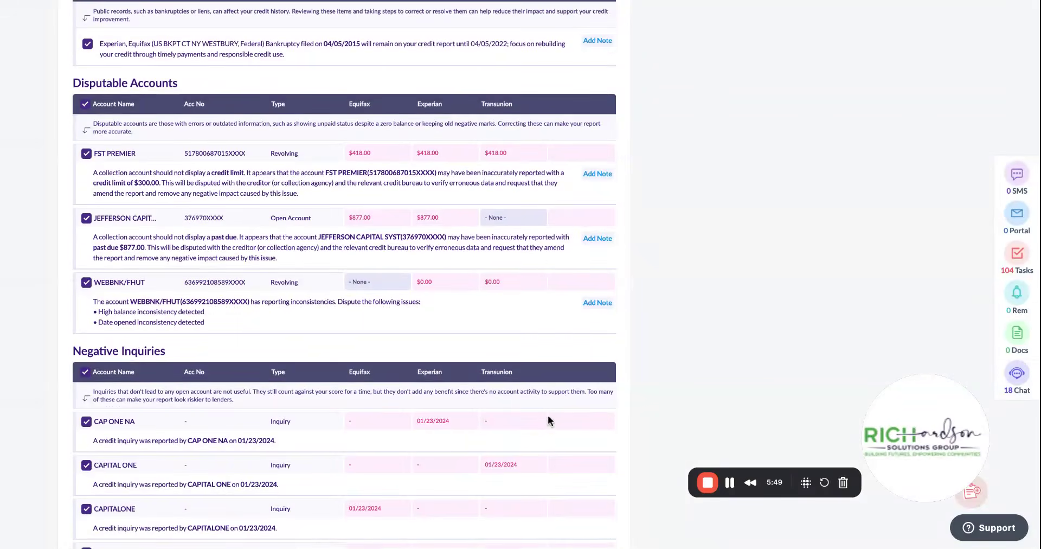
pyautogui.scroll(-1, 760, 352)
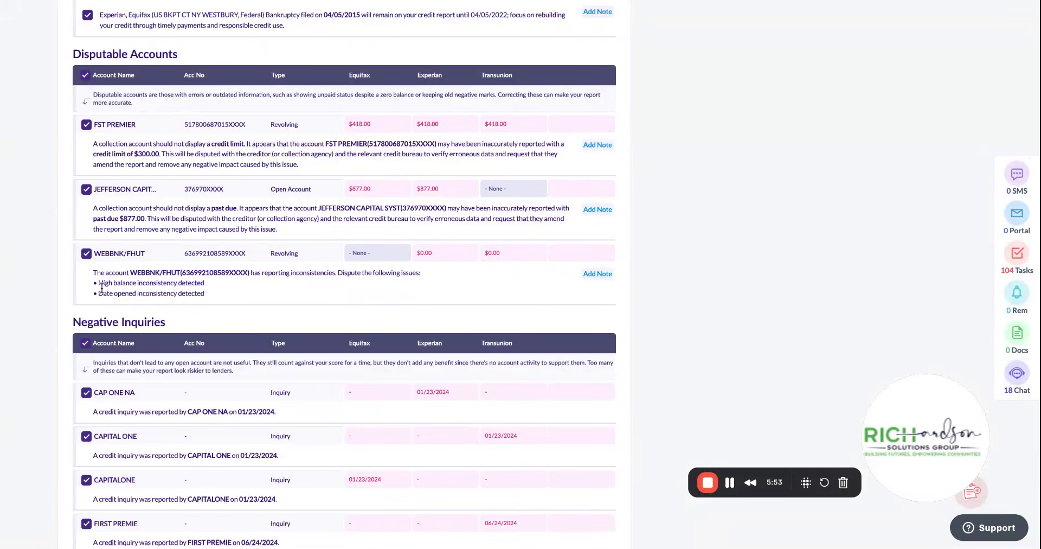
pyautogui.scroll(-9, 730, 296)
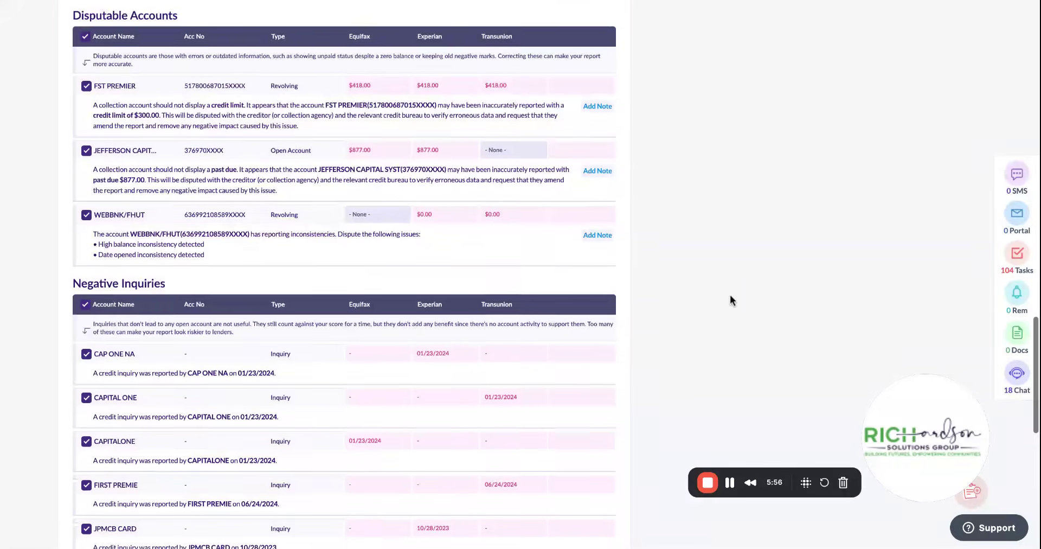
pyautogui.scroll(-1, 729, 299)
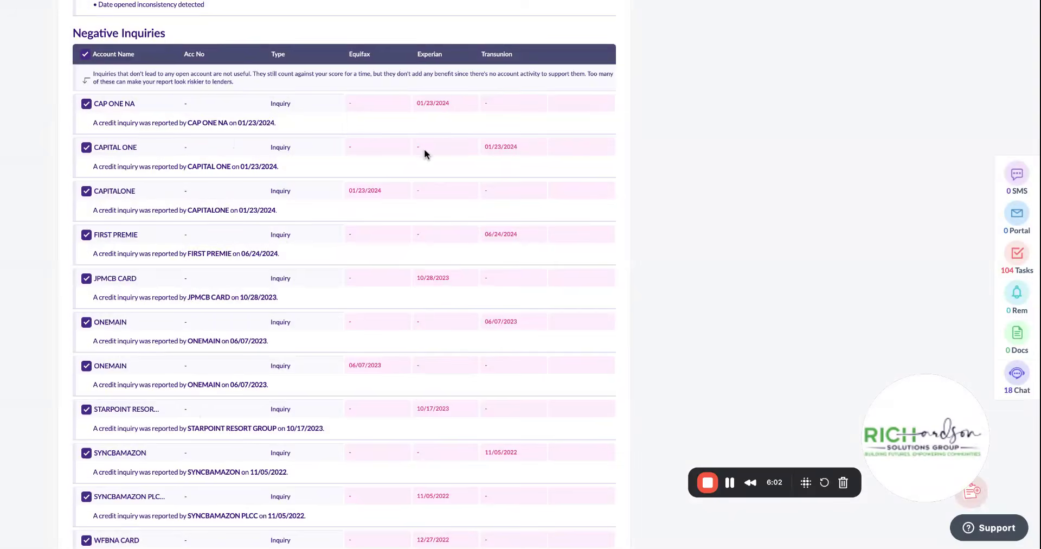
pyautogui.scroll(-6, 684, 332)
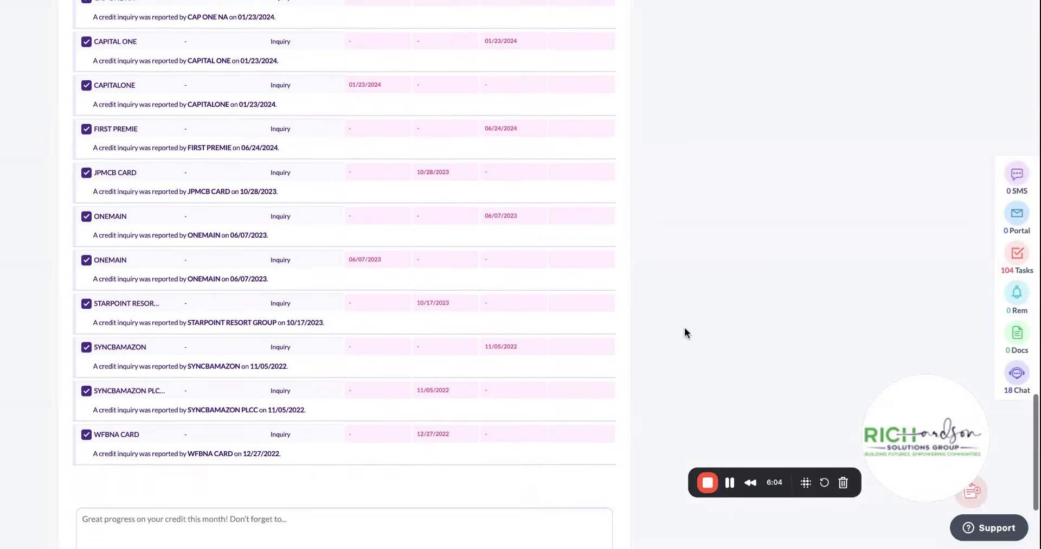
# Step: Add the closing message "Great work this month please keep up the good work and ensure that you receive no new collections." and update the plan
pyautogui.click(253, 347)
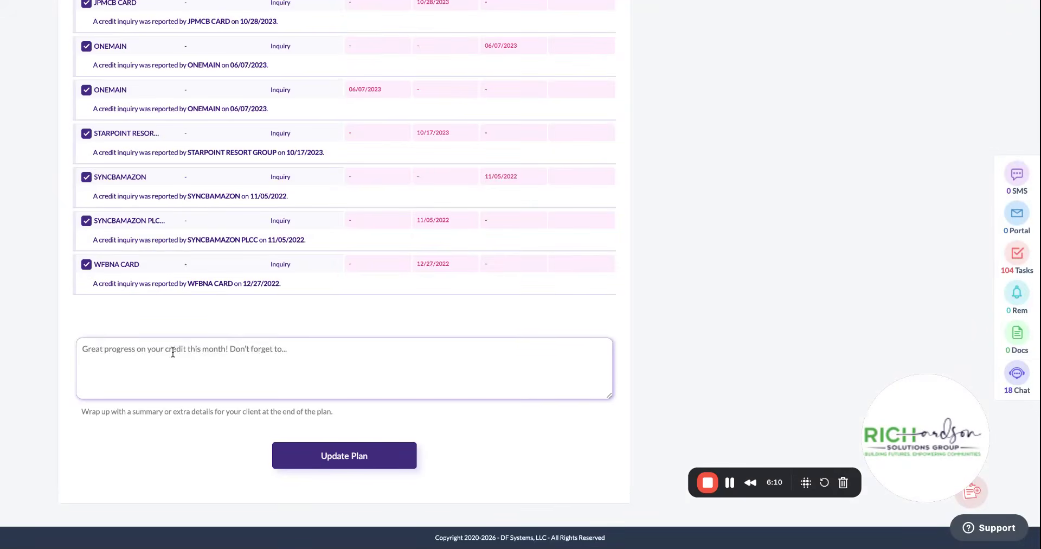
pyautogui.write('Great work this month ')
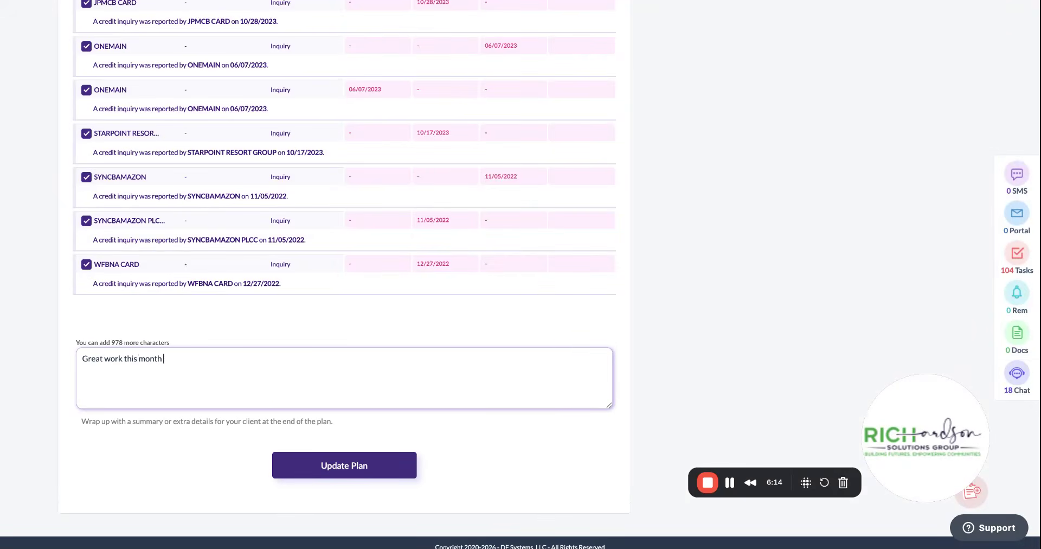
pyautogui.write('please keep up the good work and ensure ')
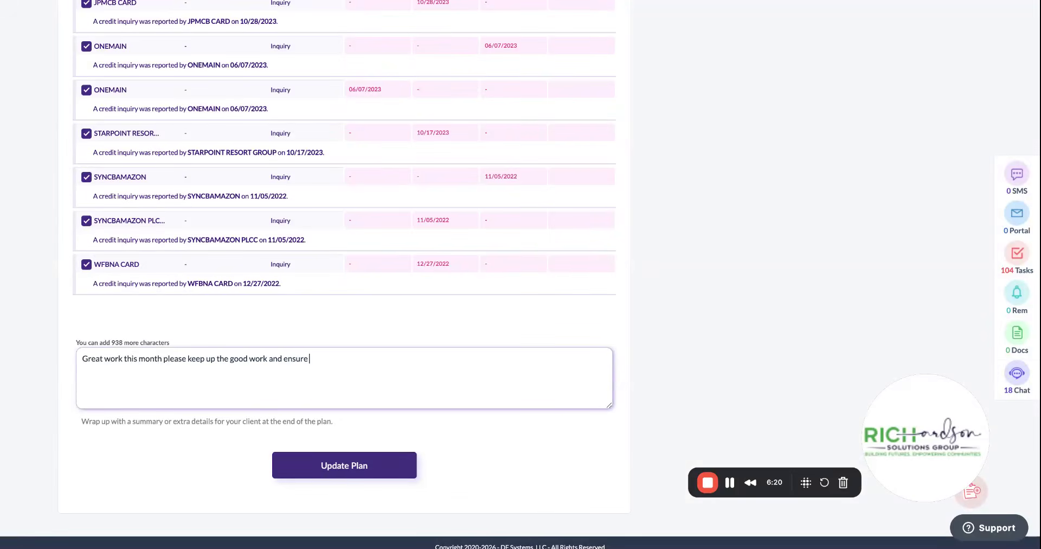
pyautogui.write('that you receive no new collections.')
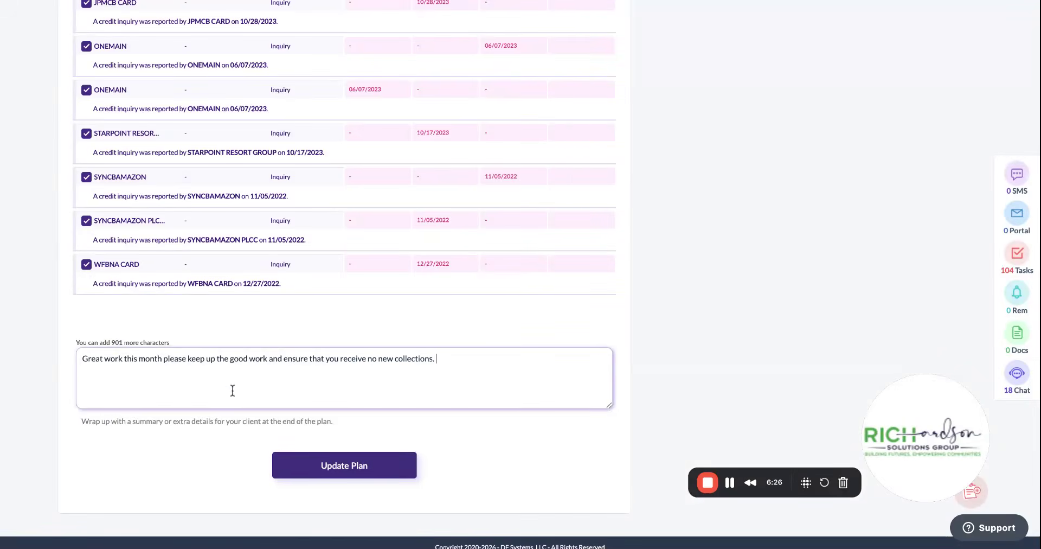
pyautogui.click(321, 466)
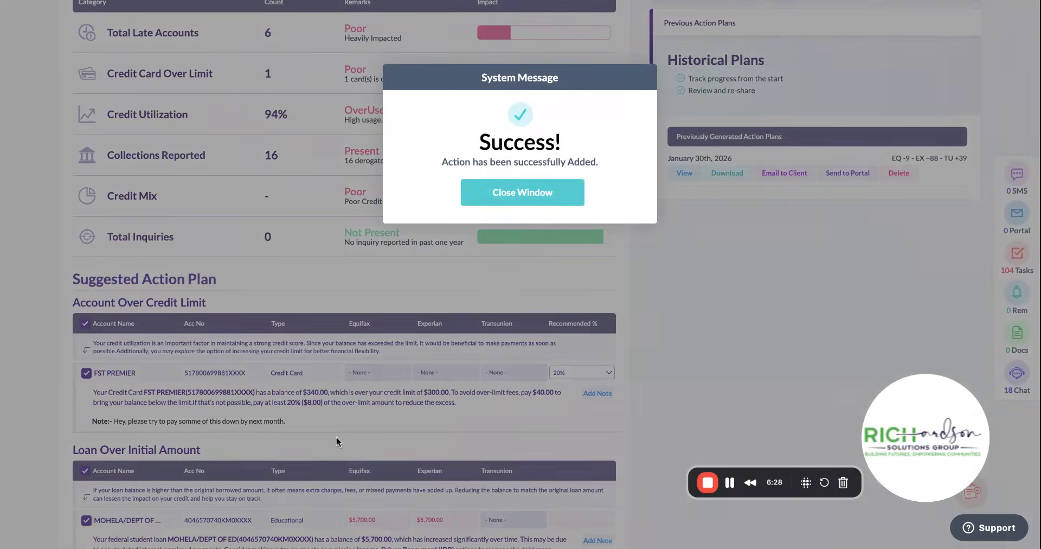
pyautogui.click(523, 195)
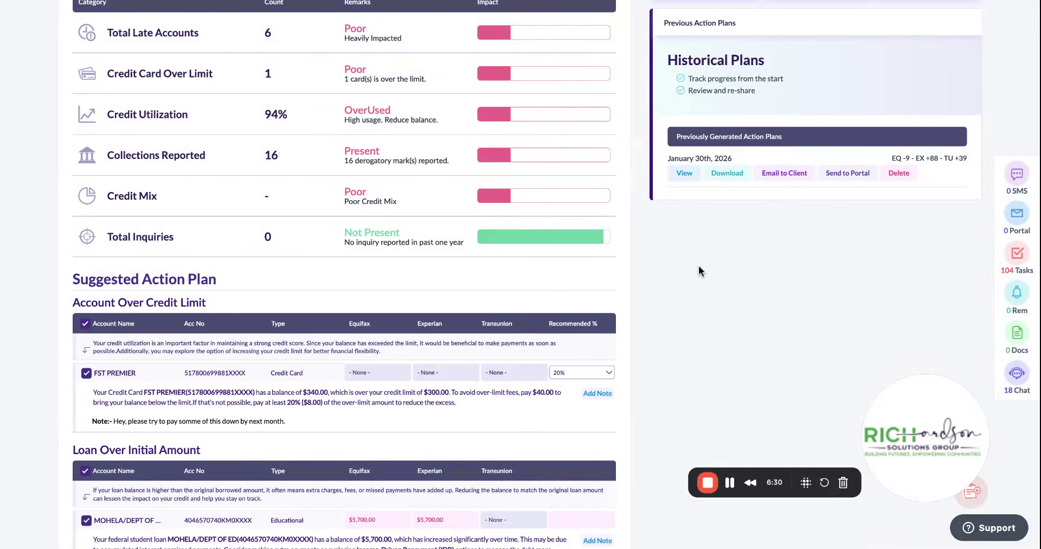
# Step: Review the credit report summary, bureau scores and previously generated action plans
pyautogui.scroll(3, 698, 265)
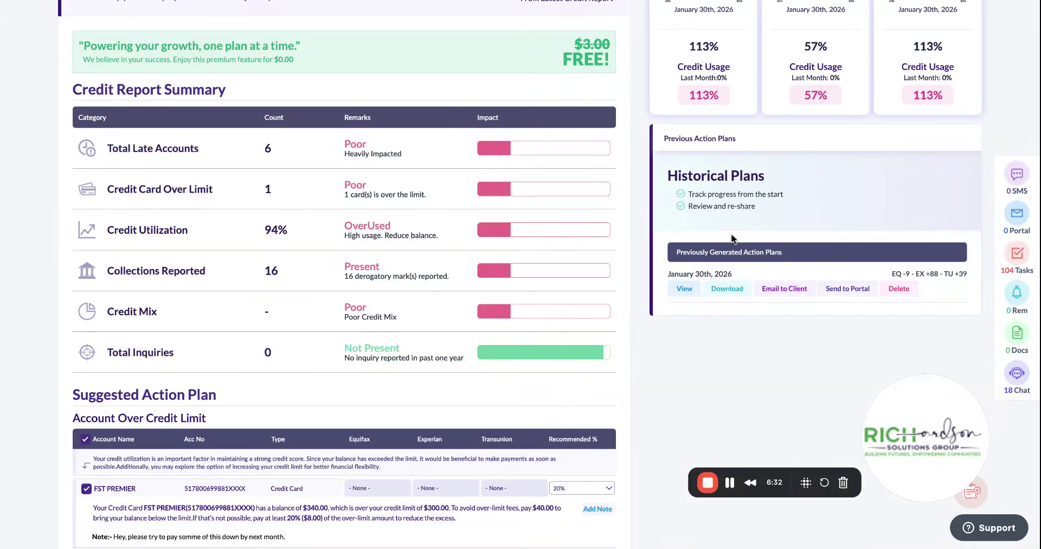
pyautogui.scroll(1, 638, 254)
pyautogui.scroll(4, 635, 254)
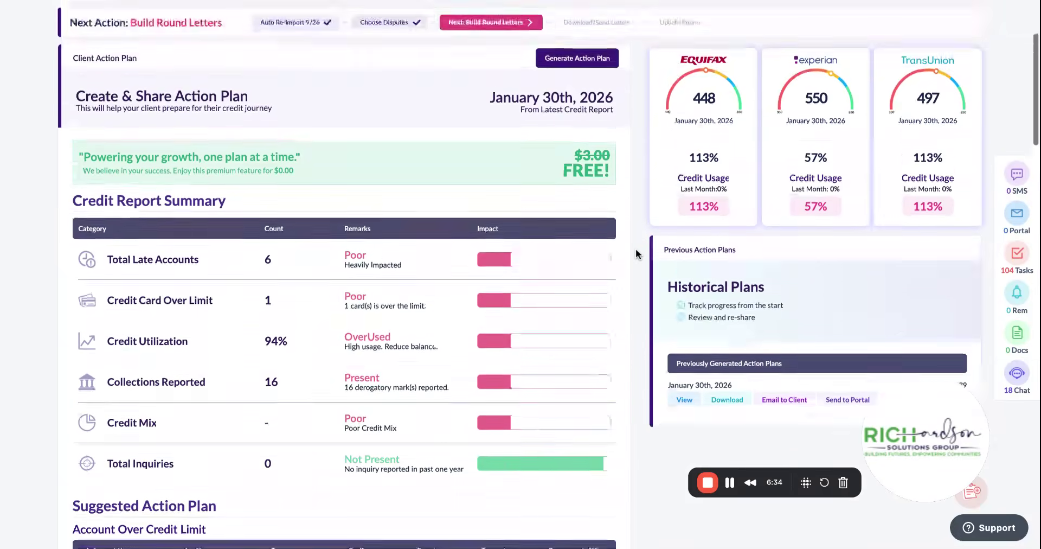
pyautogui.scroll(-5, 643, 353)
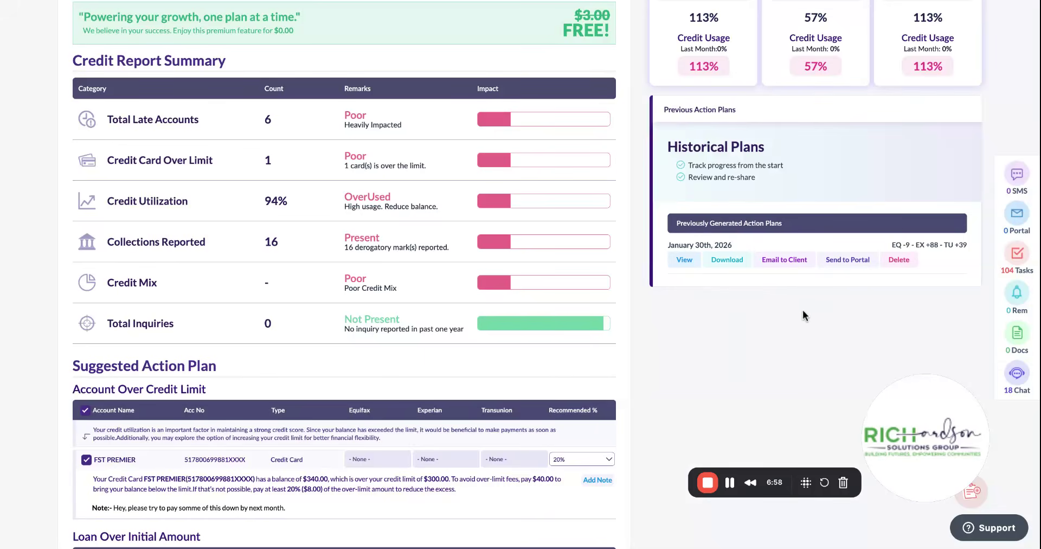
pyautogui.click(730, 482)
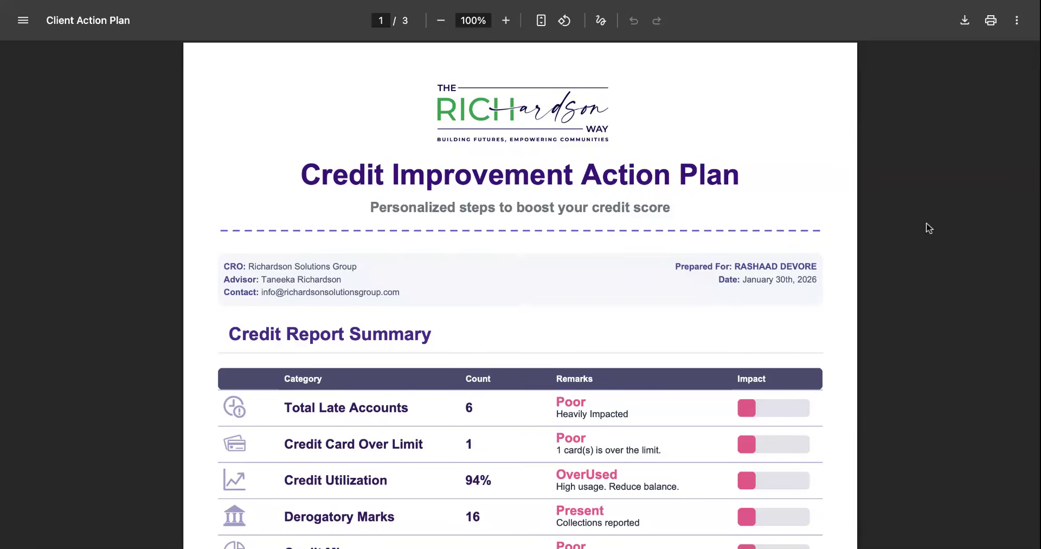
# Step: Review the plan PDF's header, credit report summary, account notes under Things You Can Do to Help Your Score, and Additional Suggestions message
pyautogui.scroll(-3, 928, 228)
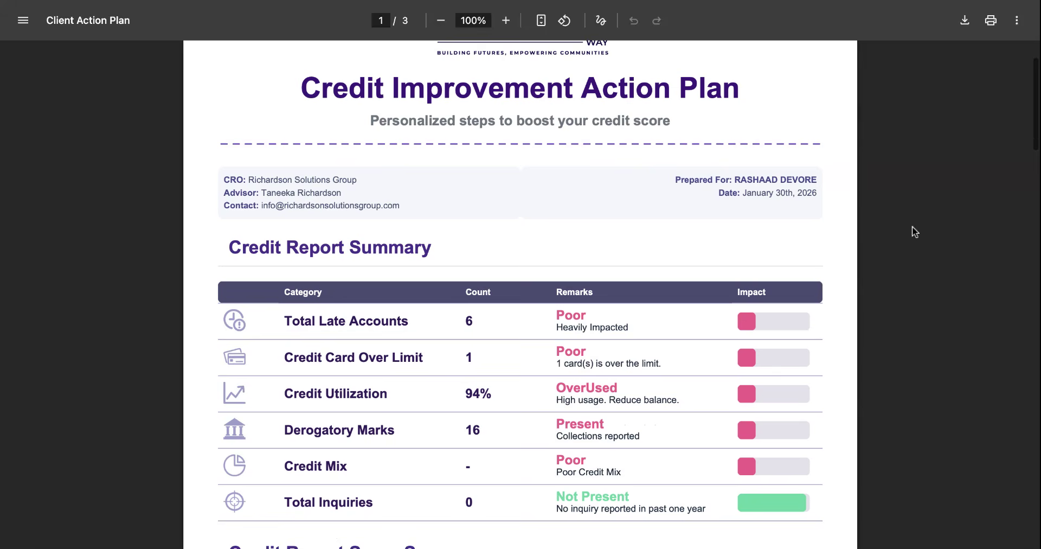
pyautogui.scroll(3, 962, 167)
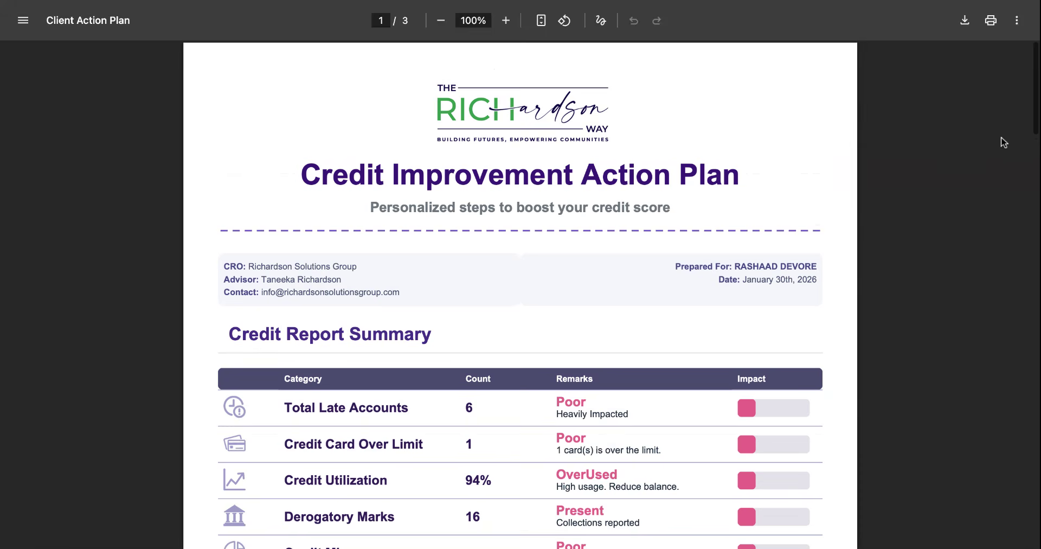
pyautogui.scroll(-2, 1007, 140)
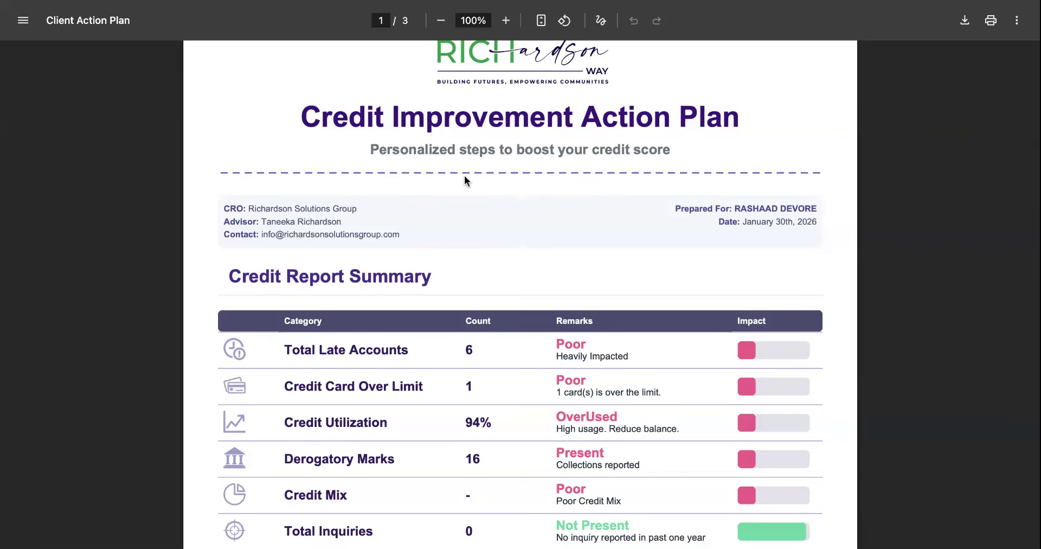
pyautogui.scroll(-3, 1038, 292)
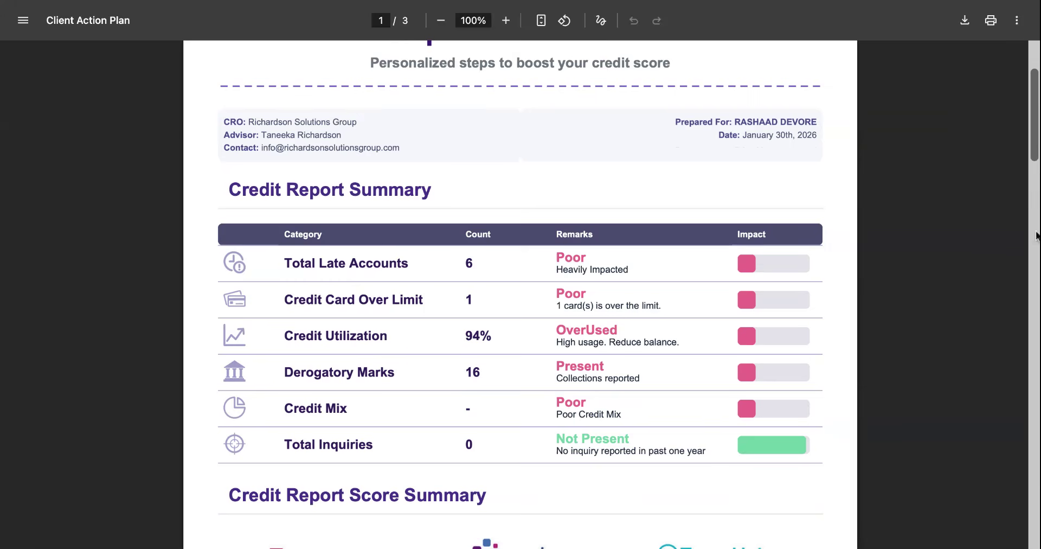
pyautogui.moveTo(1035, 161); pyautogui.dragTo(926, 327)
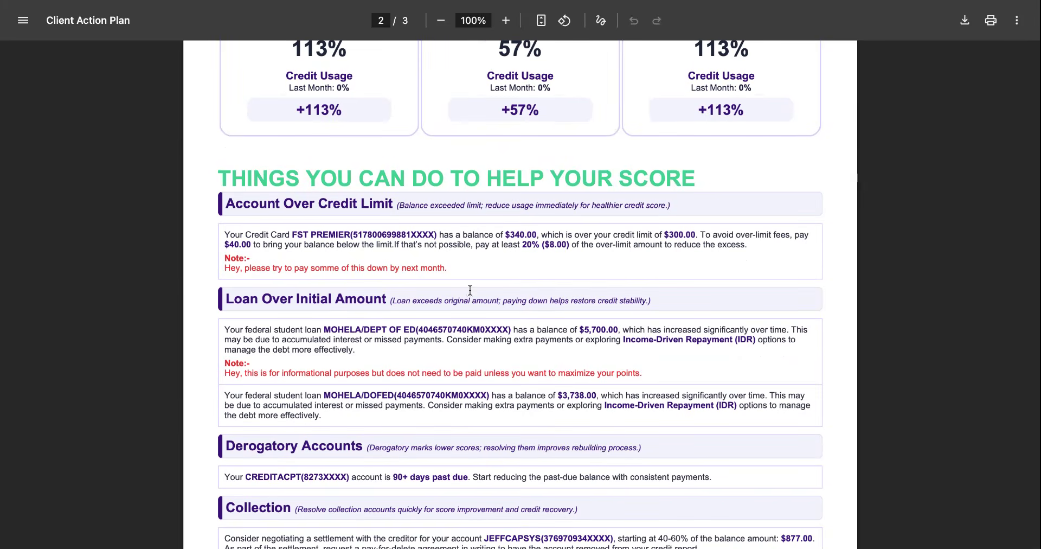
pyautogui.moveTo(453, 265); pyautogui.dragTo(237, 245)
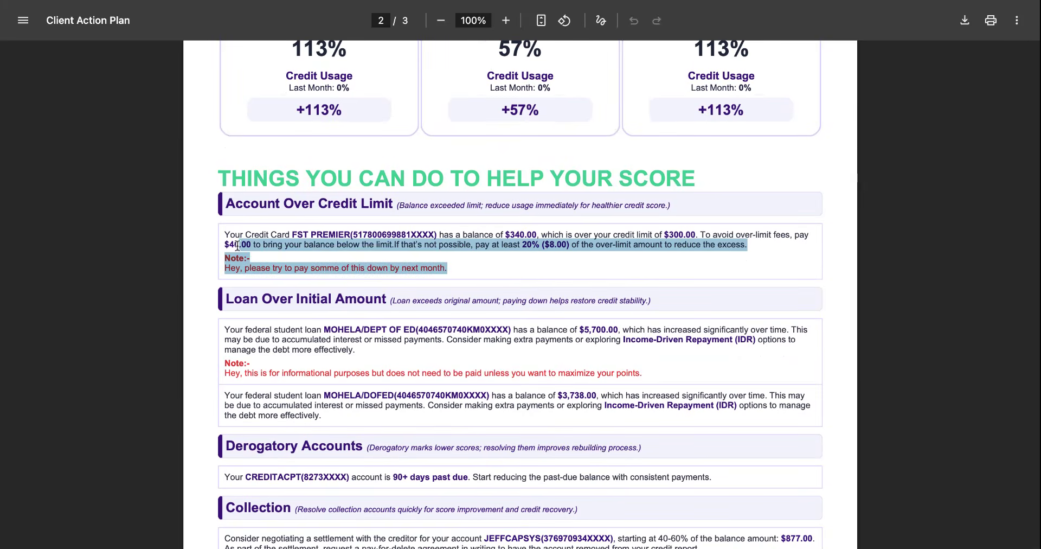
pyautogui.click(587, 379)
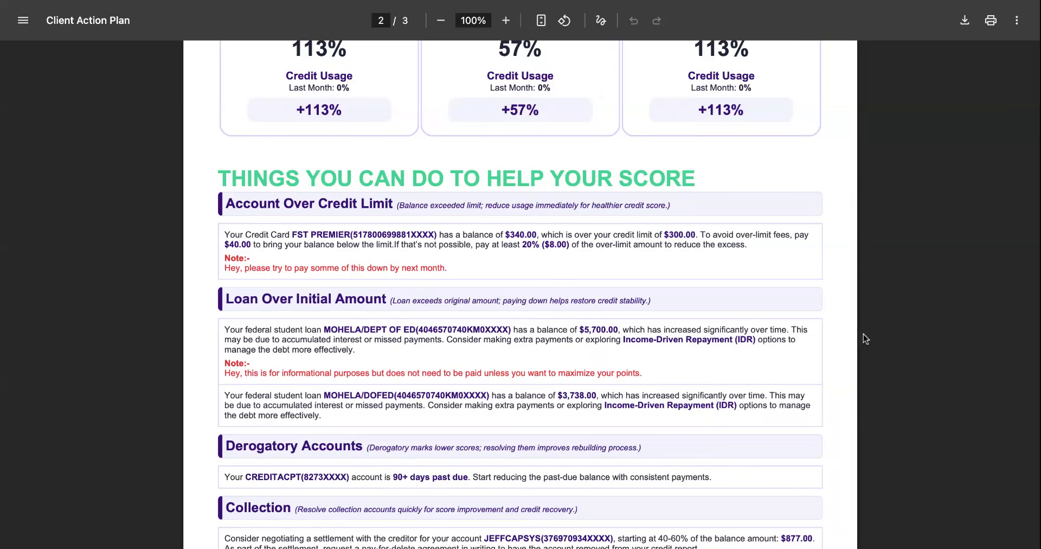
pyautogui.scroll(-1, 1006, 236)
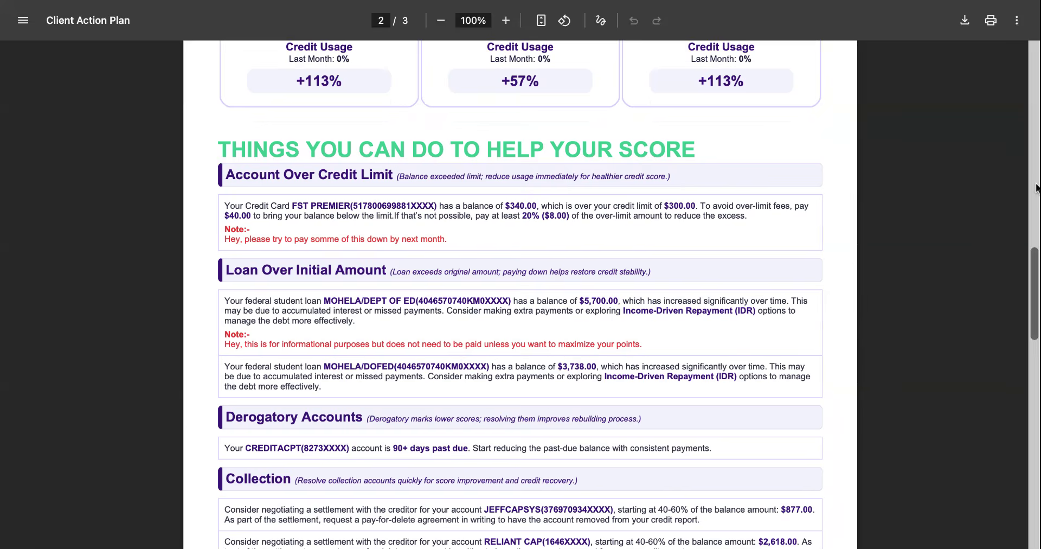
pyautogui.scroll(-1, 1031, 264)
pyautogui.moveTo(1033, 264); pyautogui.dragTo(1029, 354)
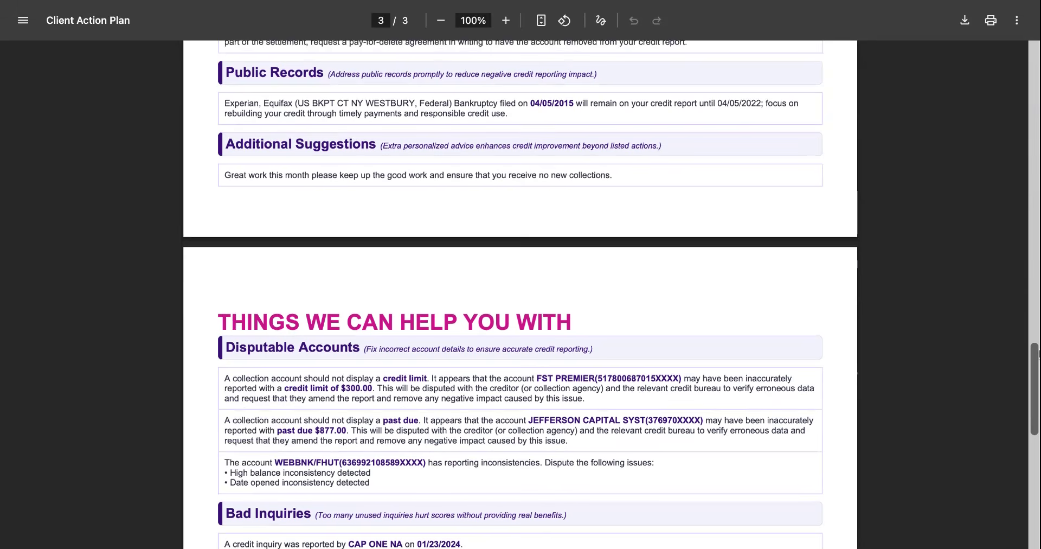
pyautogui.scroll(1, 868, 369)
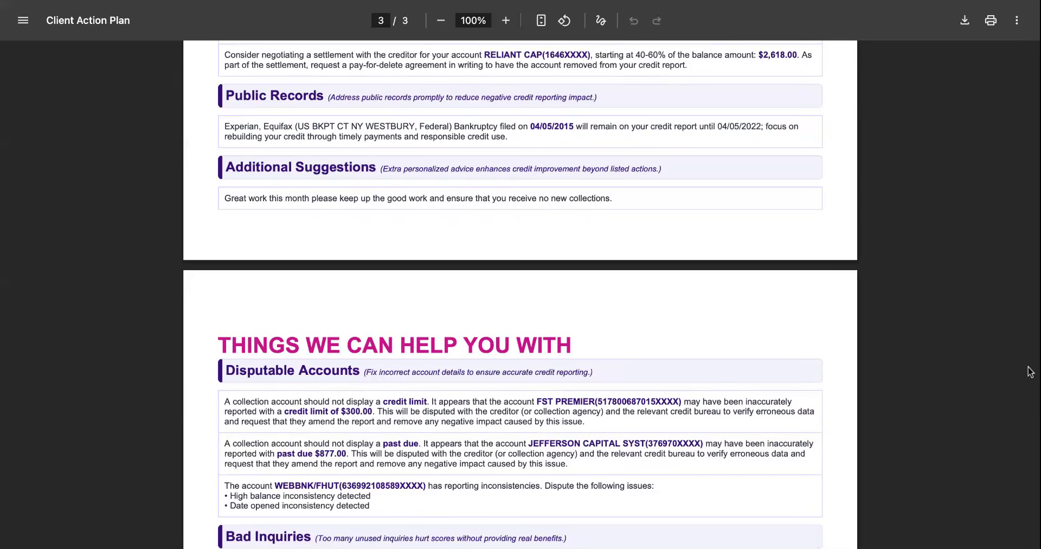
pyautogui.scroll(1, 1033, 374)
# Step: Check the company branding on the PDF's first and last pages, the Bad Inquiries list, and the Credit Usage Summary
pyautogui.moveTo(1032, 374); pyautogui.dragTo(1031, 85)
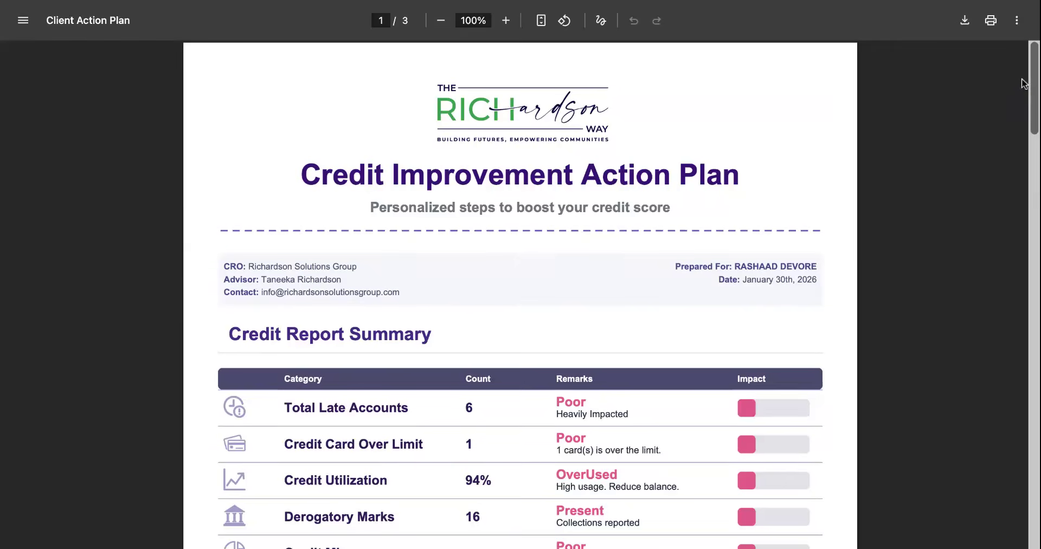
pyautogui.moveTo(1021, 81); pyautogui.dragTo(1033, 501)
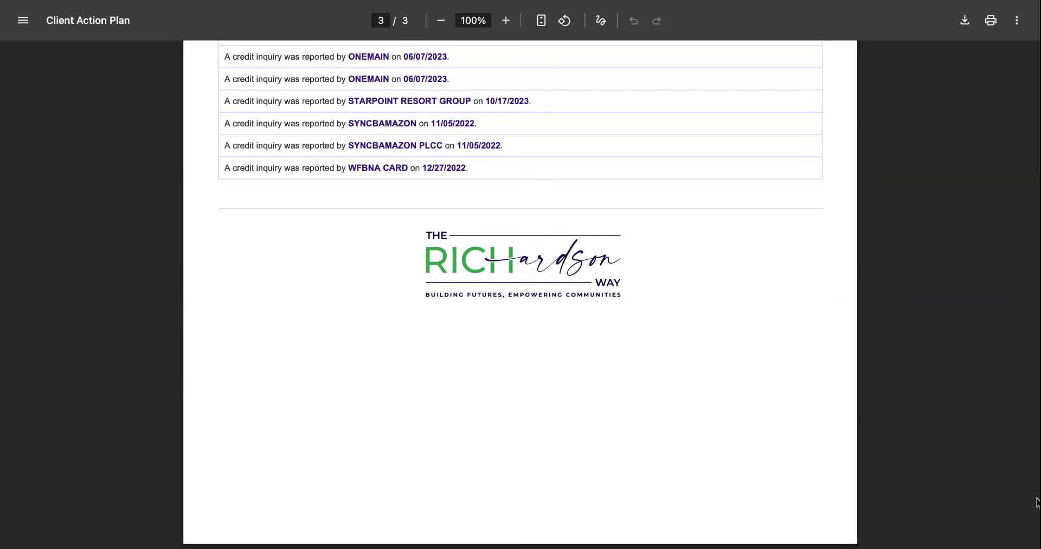
pyautogui.scroll(2, 1004, 482)
pyautogui.scroll(3, 1025, 463)
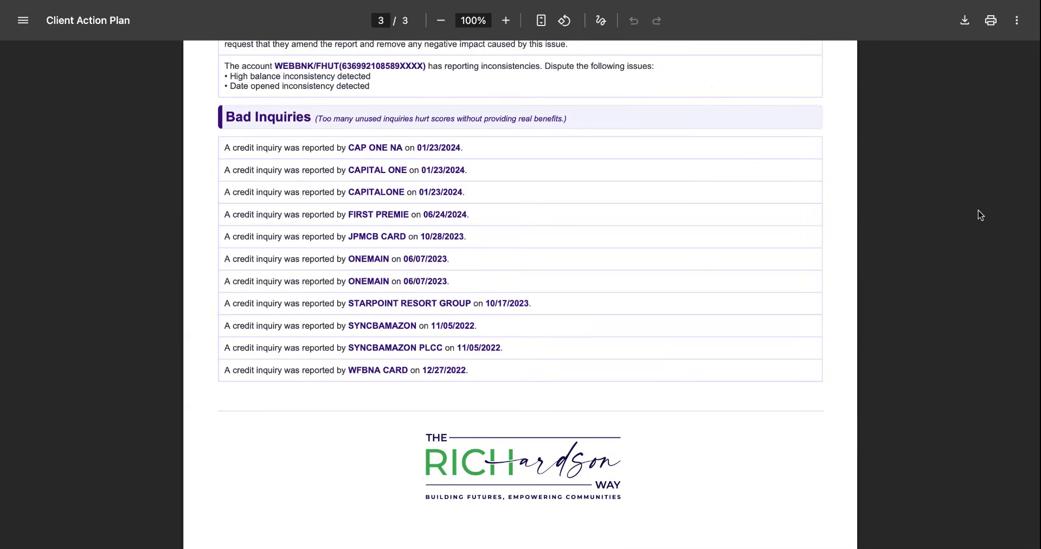
pyautogui.scroll(8, 979, 214)
pyautogui.scroll(14, 980, 215)
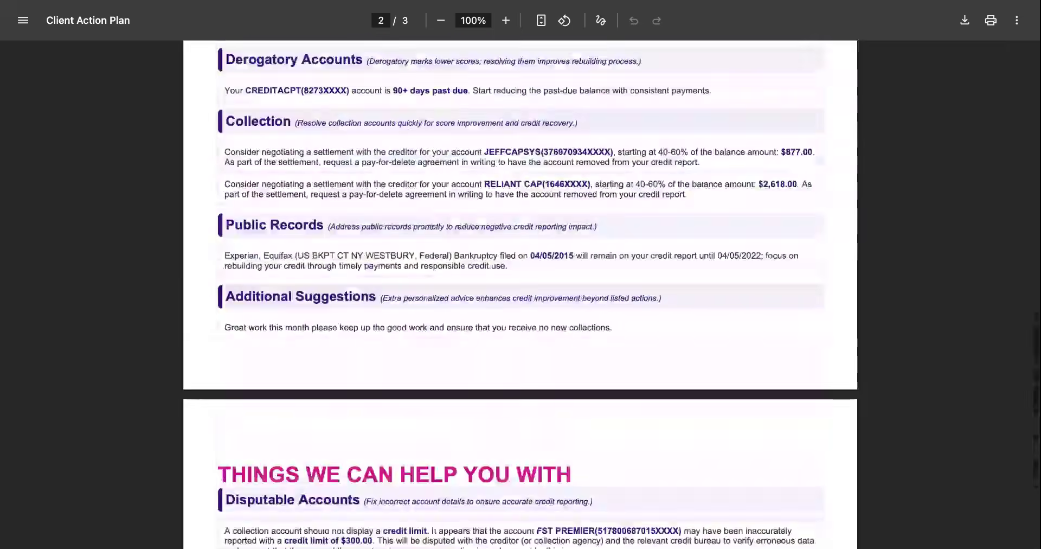
pyautogui.scroll(11, 520, 293)
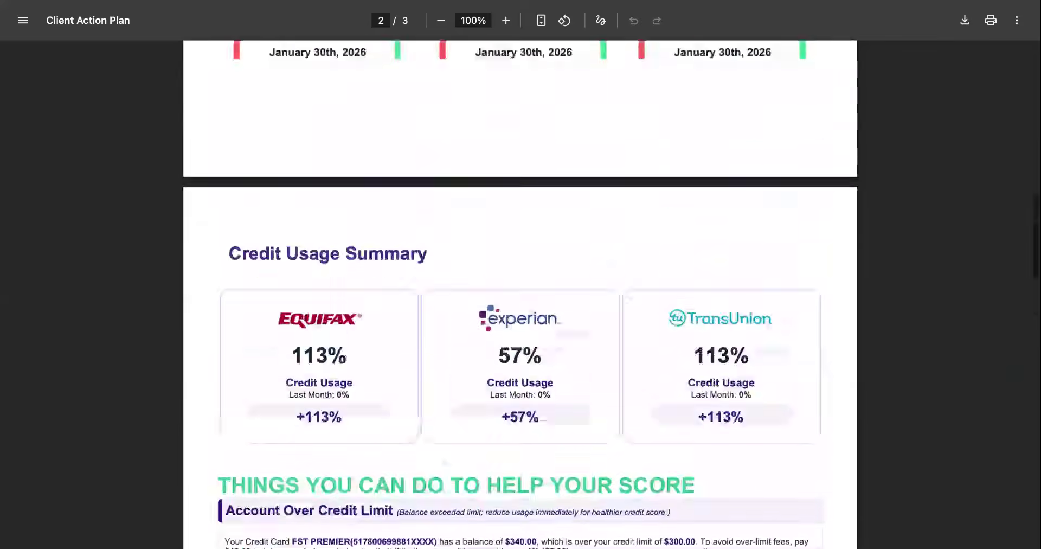
# Step: Read through the PDF from Credit Usage Summary through both action sections to the disputable accounts and bad inquiries
pyautogui.scroll(-7, 521, 293)
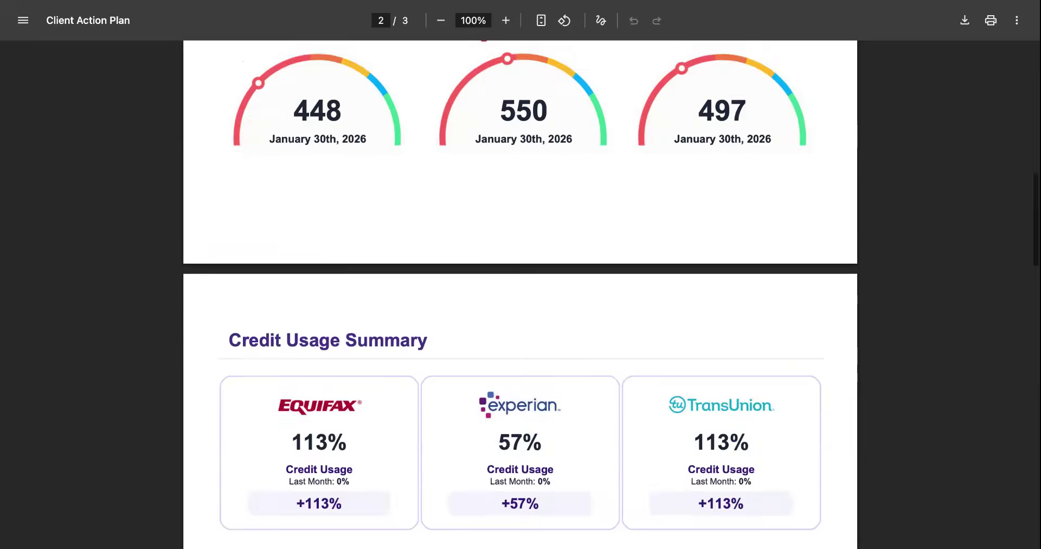
pyautogui.scroll(-5, 521, 293)
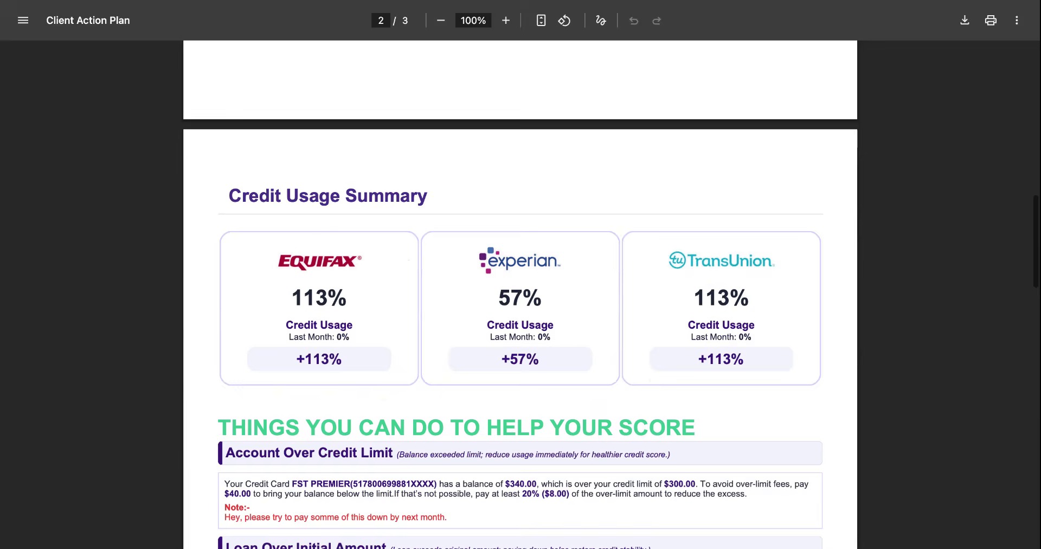
pyautogui.scroll(-2, 521, 293)
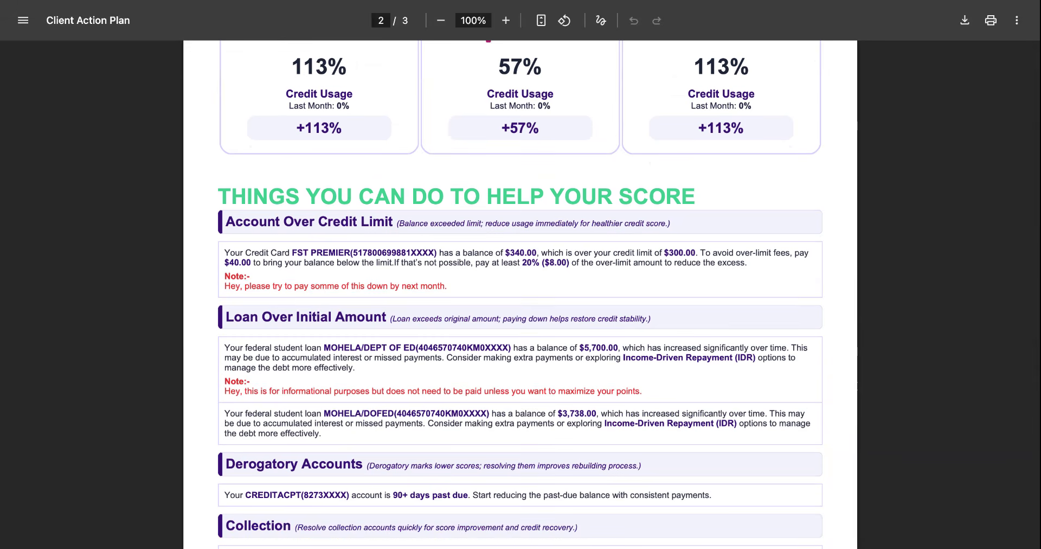
pyautogui.scroll(-8, 520, 293)
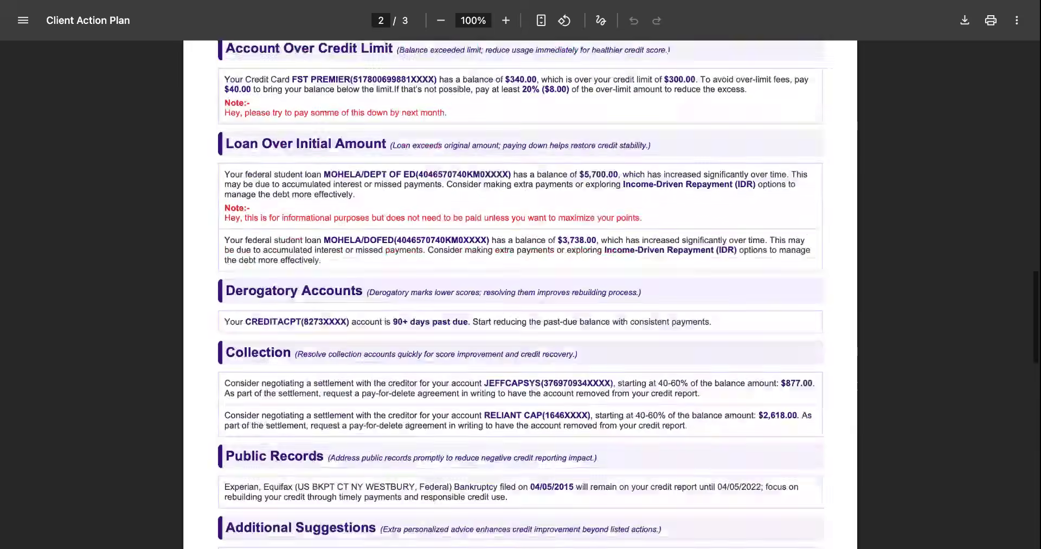
pyautogui.scroll(-1, 520, 293)
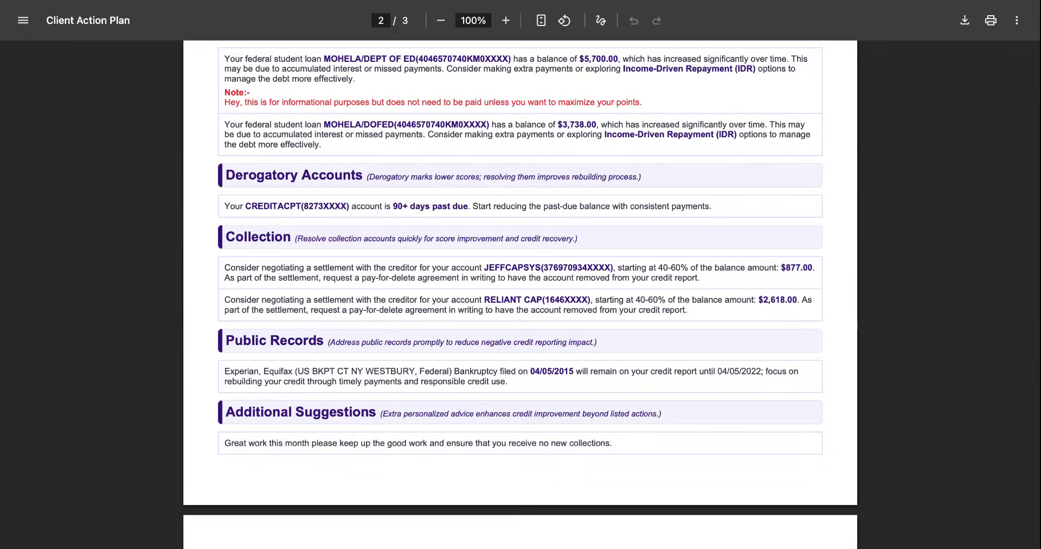
pyautogui.scroll(-5, 520, 292)
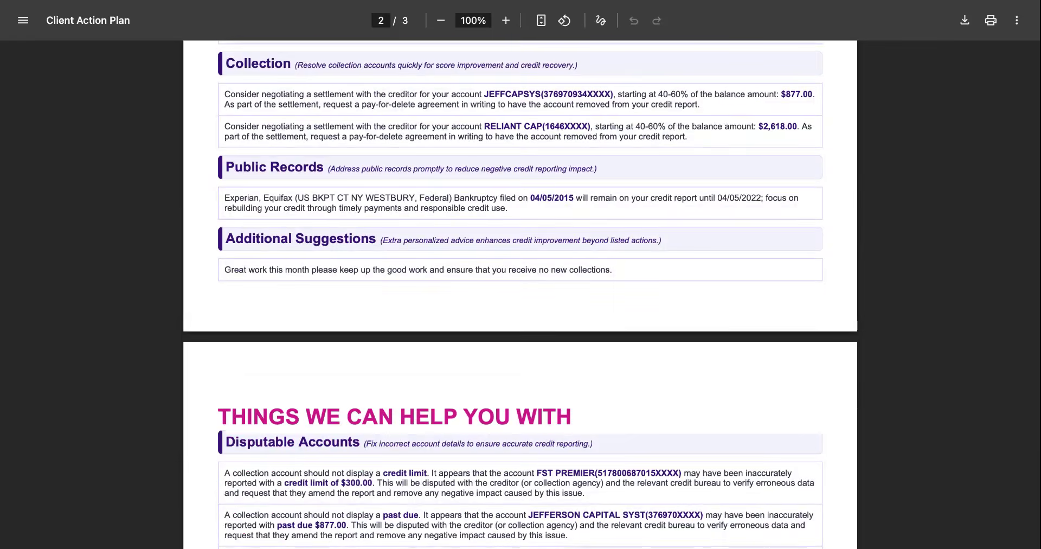
pyautogui.scroll(-1, 521, 293)
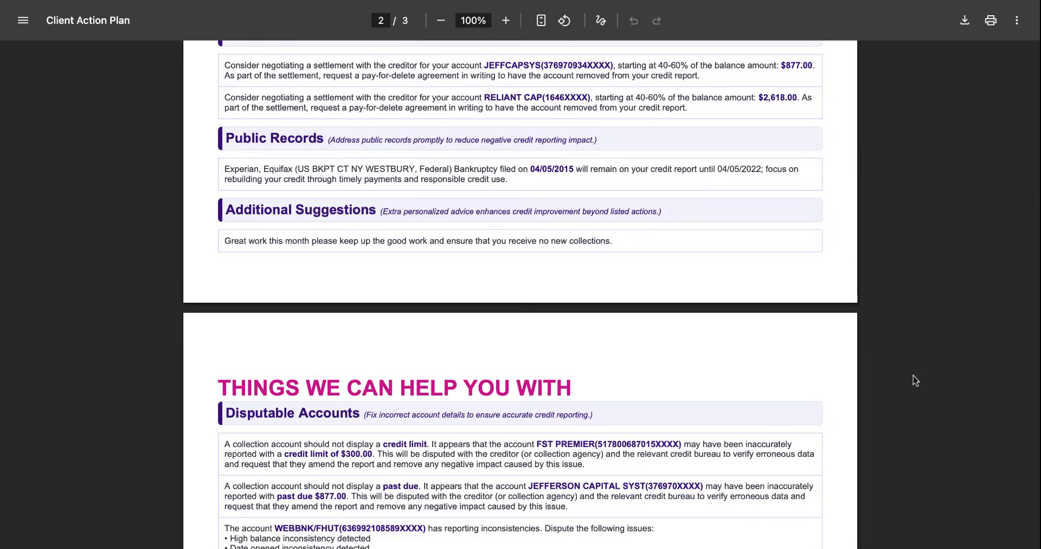
pyautogui.scroll(-3, 915, 381)
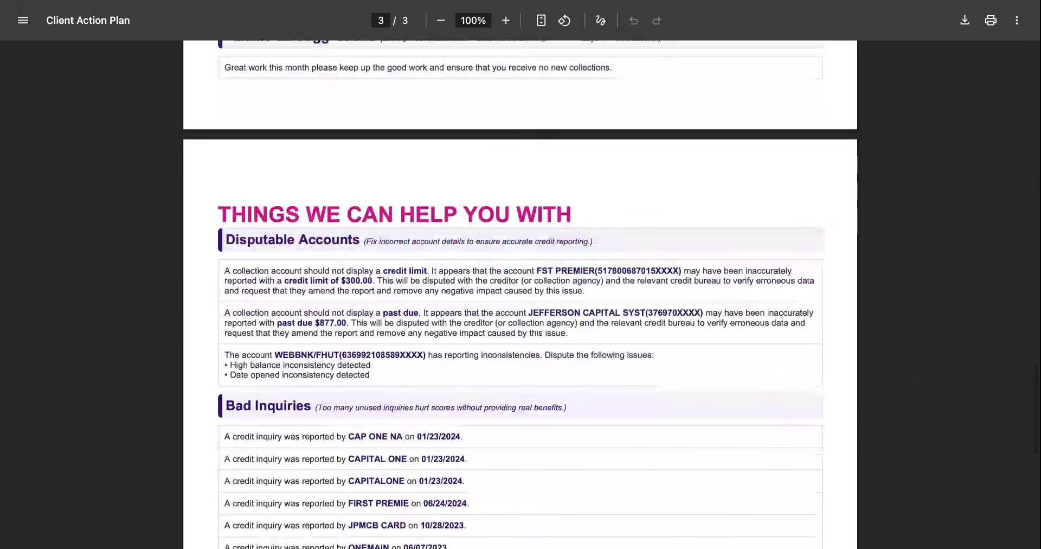
pyautogui.scroll(-3, 521, 293)
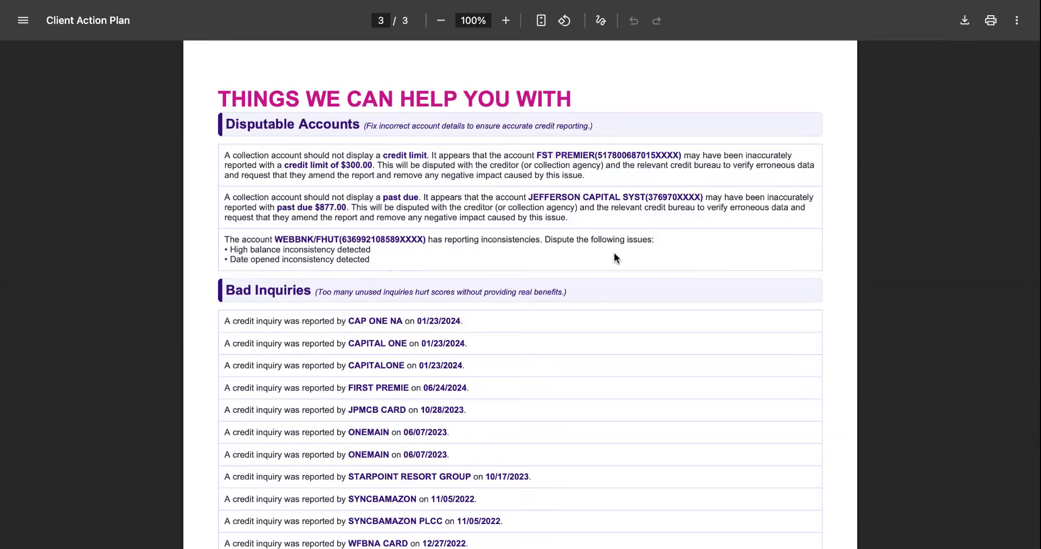
pyautogui.scroll(-6, 904, 321)
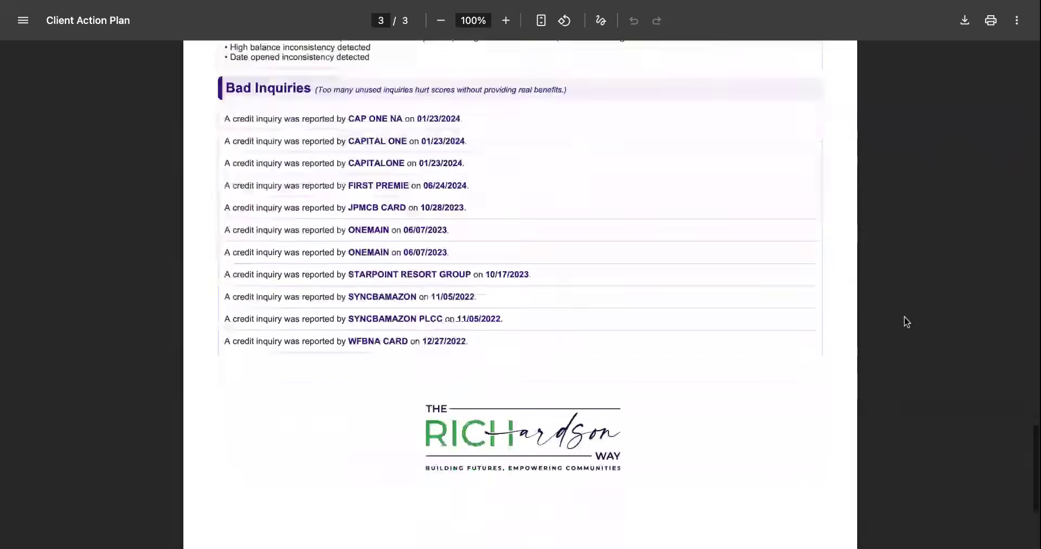
# Step: Review the PDF backwards from Bad Inquiries through the disputable accounts and account notes to the Credit Report Summary, bureau scores and plan header
pyautogui.scroll(1, 980, 304)
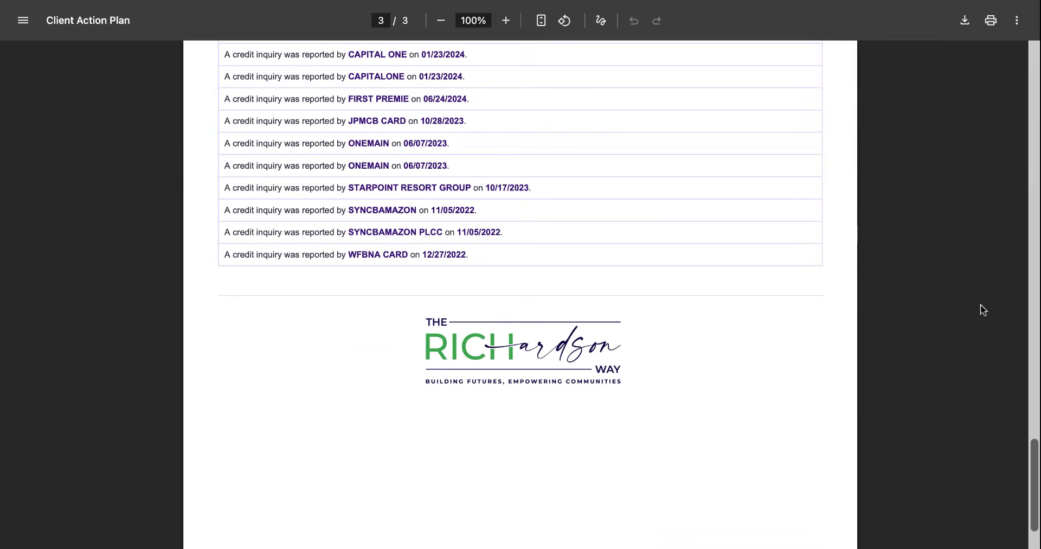
pyautogui.scroll(3, 996, 461)
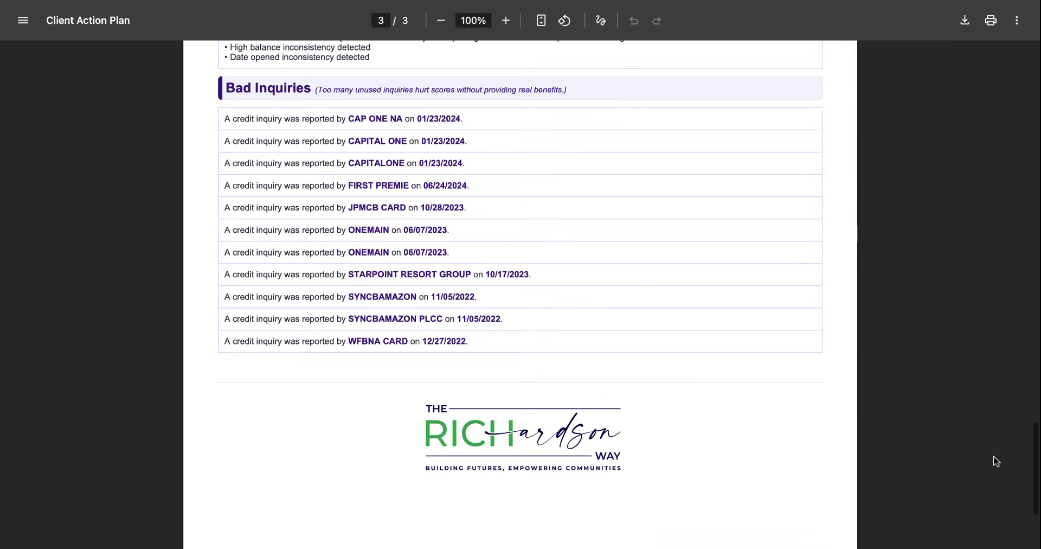
pyautogui.scroll(13, 862, 390)
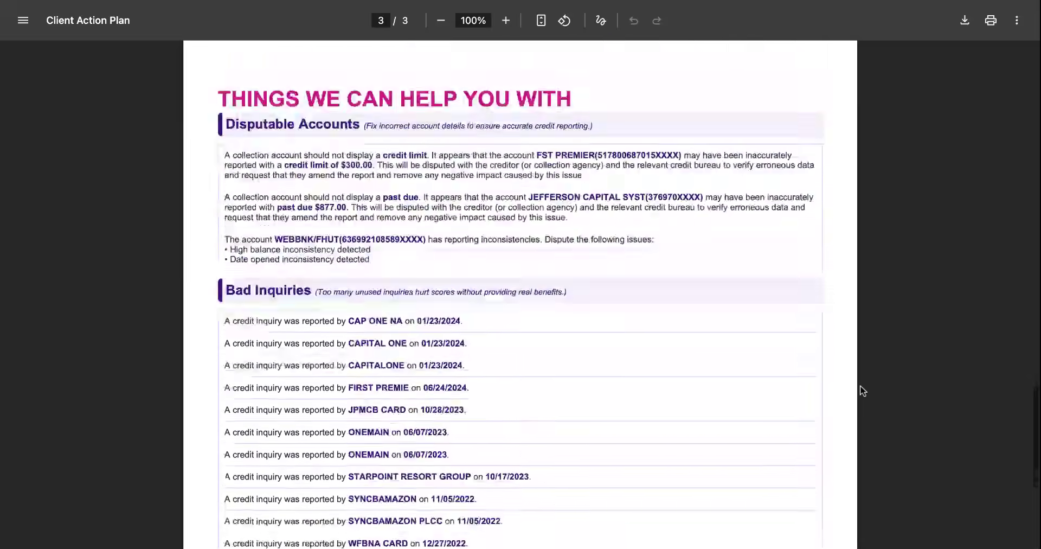
pyautogui.scroll(11, 521, 296)
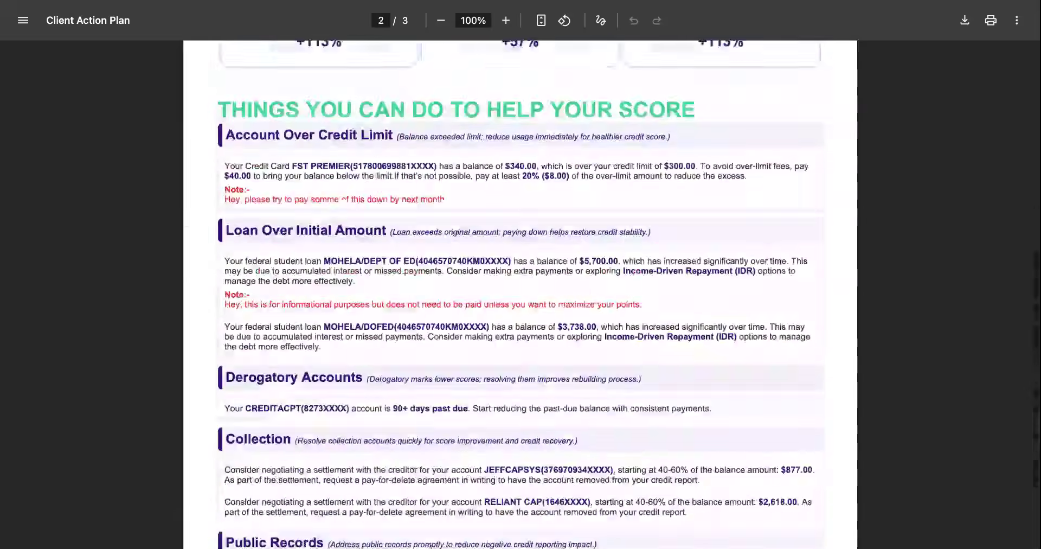
pyautogui.scroll(6, 210, 365)
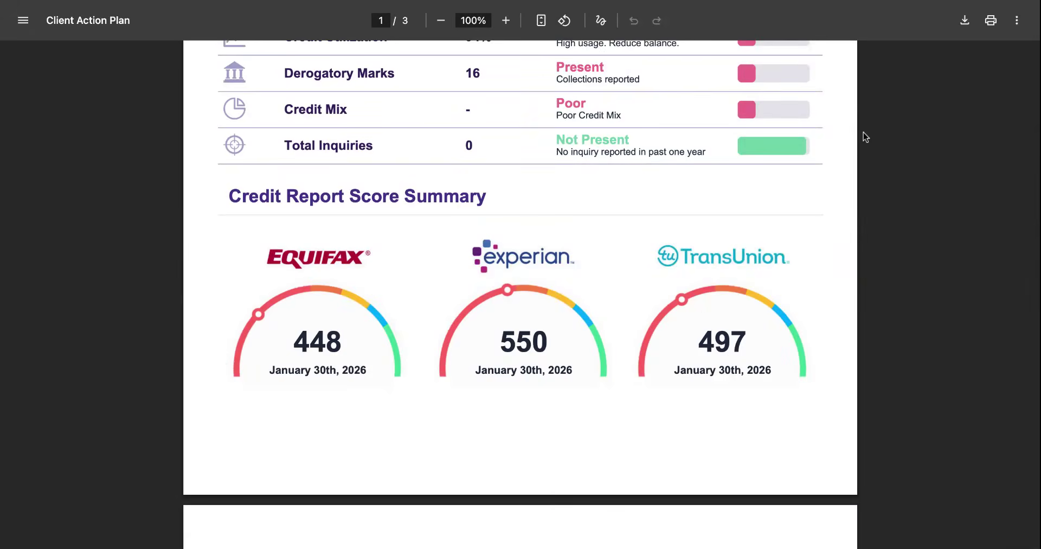
pyautogui.scroll(2, 863, 132)
pyautogui.scroll(3, 863, 133)
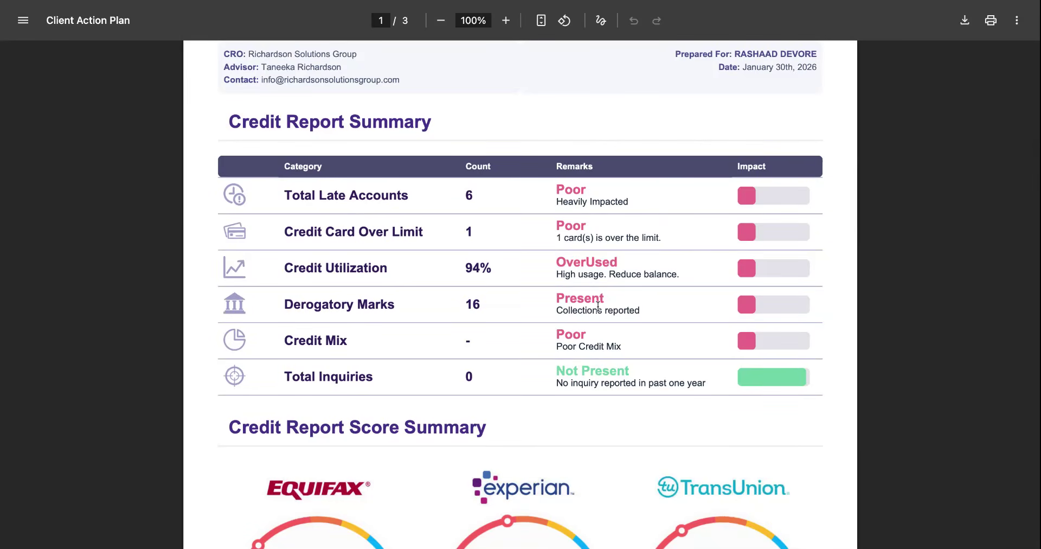
pyautogui.scroll(-5, 922, 462)
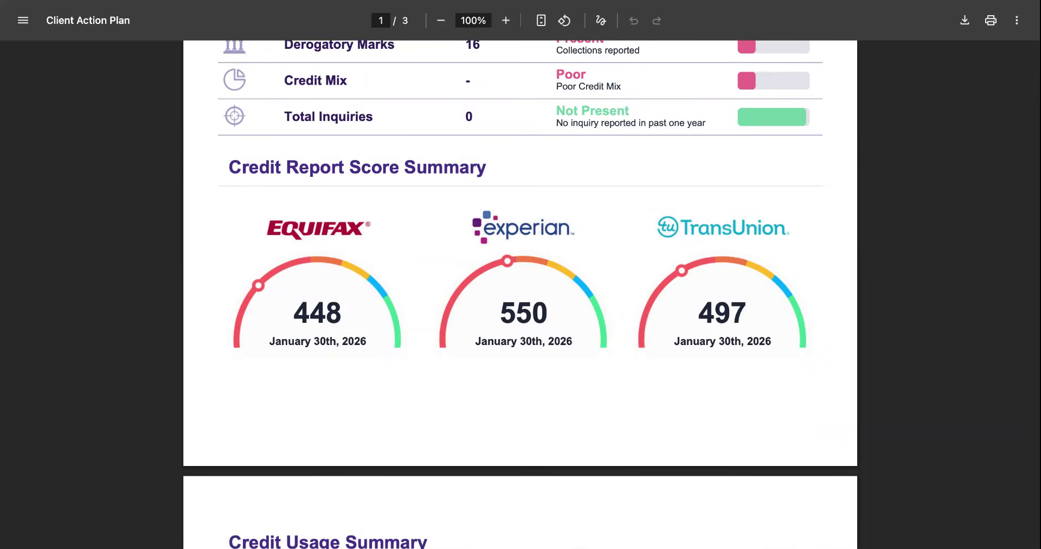
pyautogui.scroll(6, 520, 293)
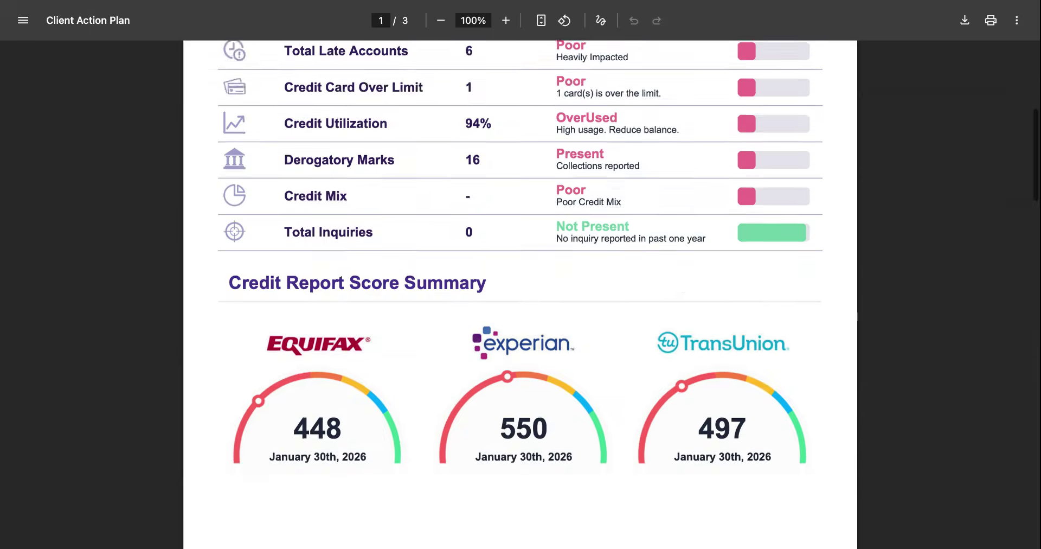
pyautogui.scroll(4, 520, 293)
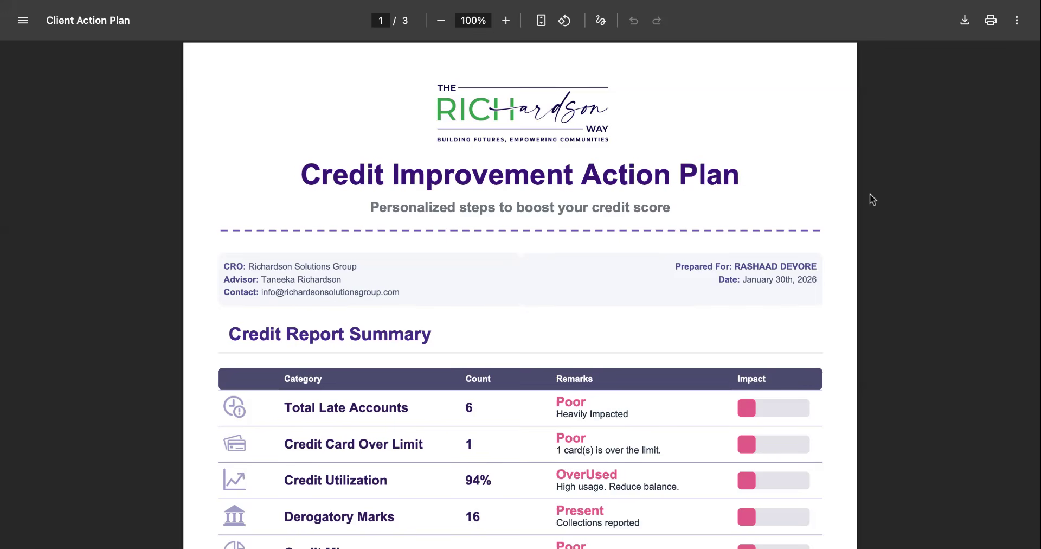
pyautogui.scroll(-1, 909, 215)
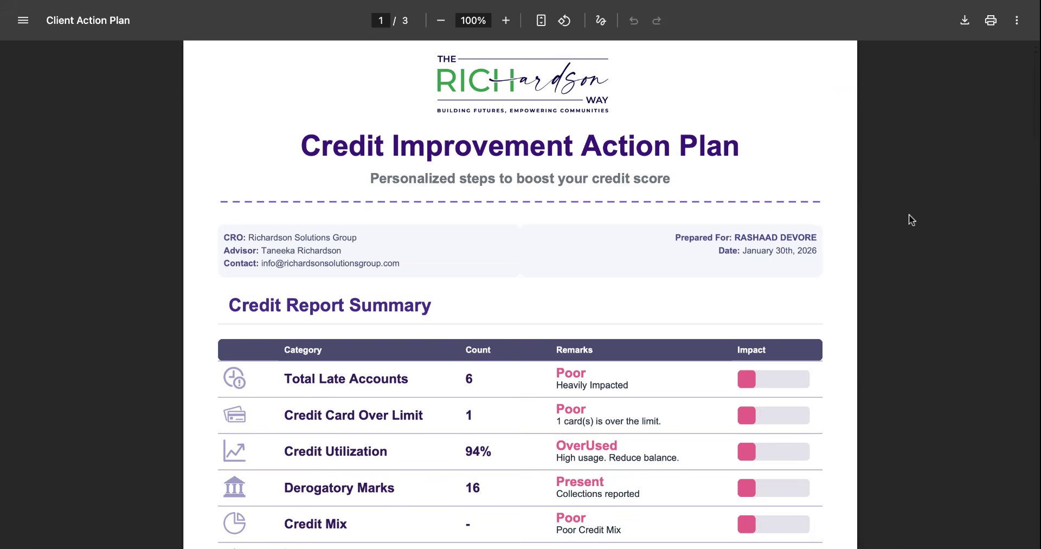